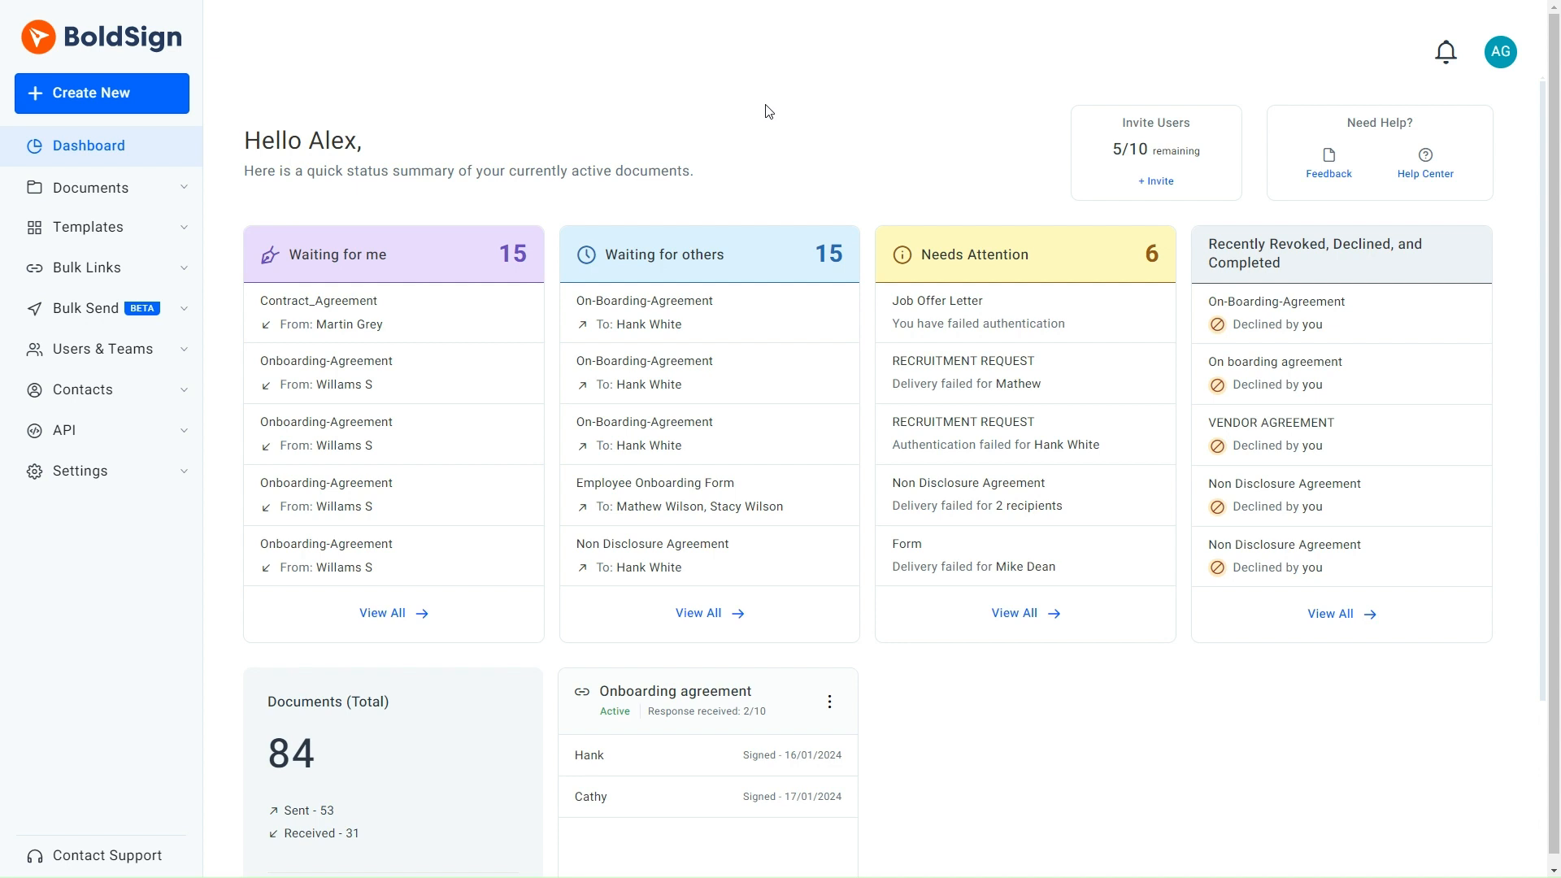
Start a new brand in the branding settings and name it ByteSplash
{"action": "left_click", "coordinate": [194, 475]}
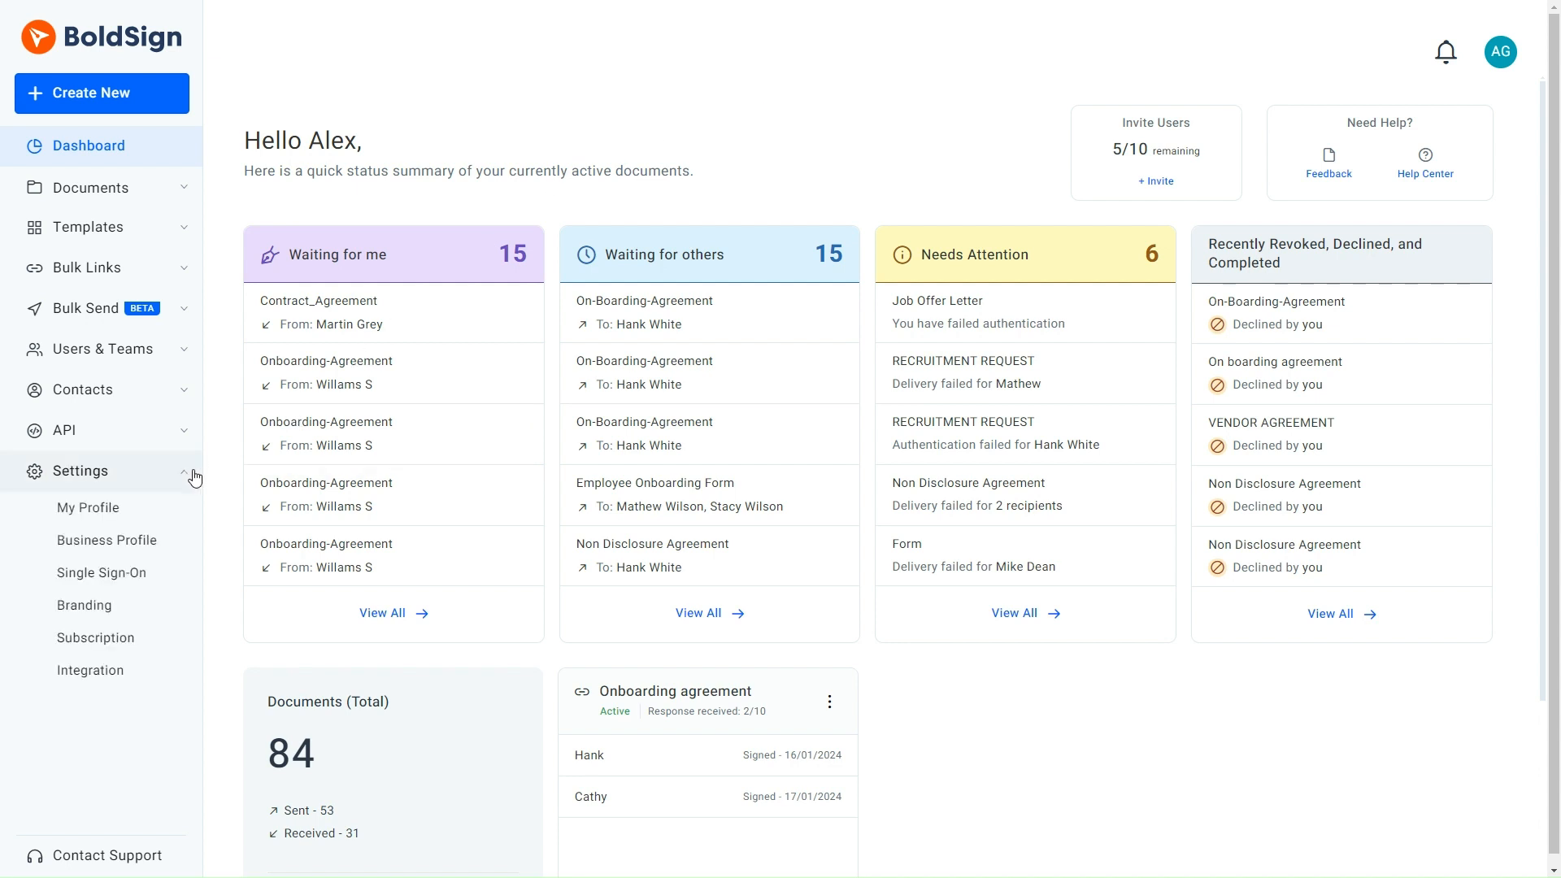
{"action": "left_click", "coordinate": [147, 620]}
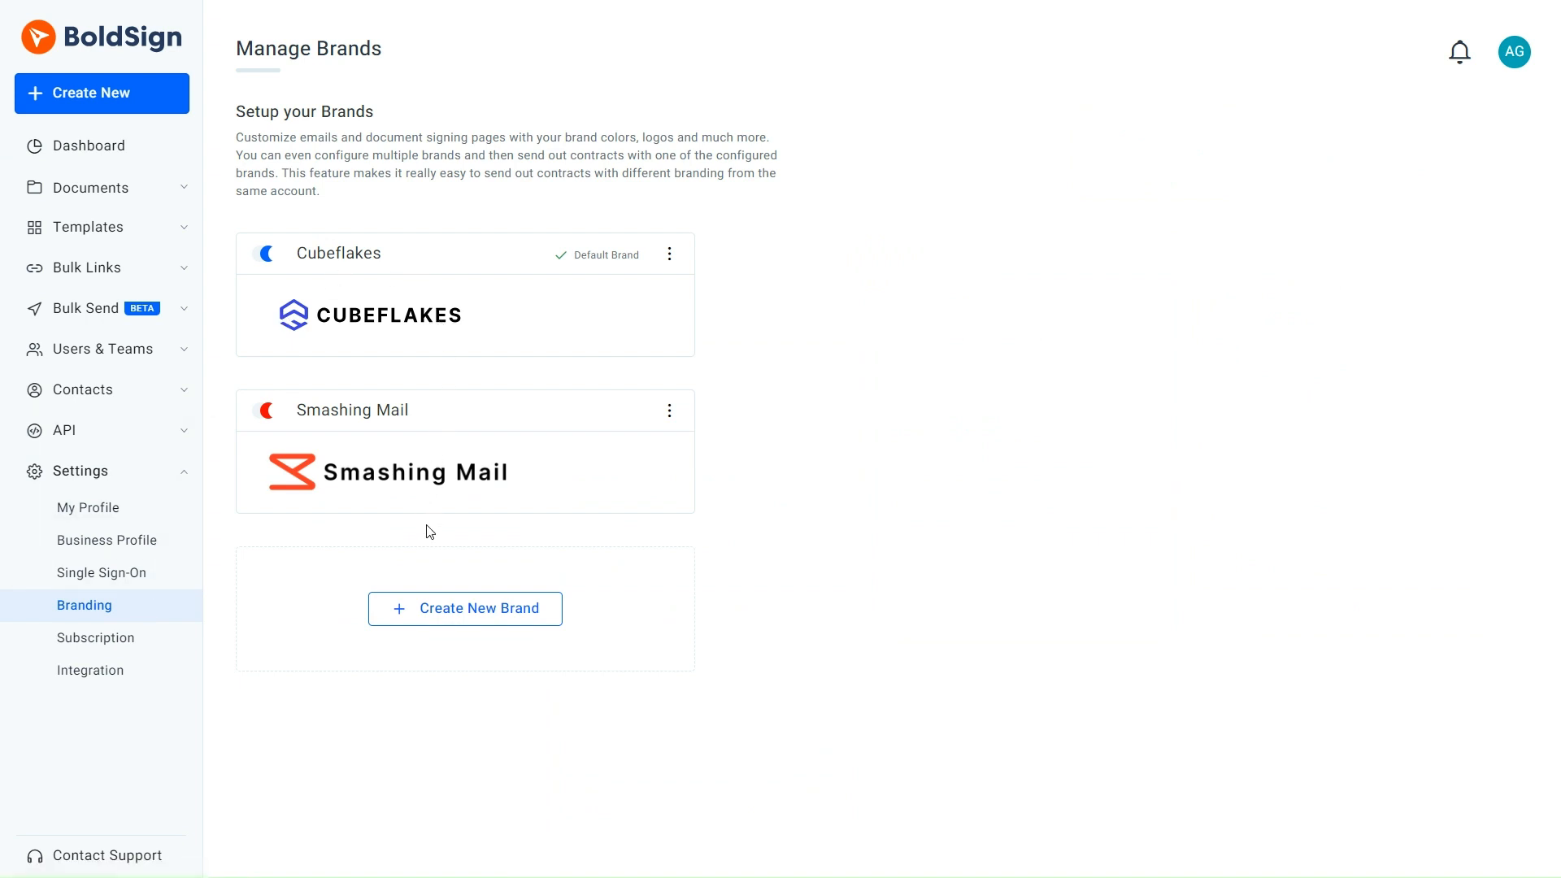
{"action": "left_click", "coordinate": [449, 625]}
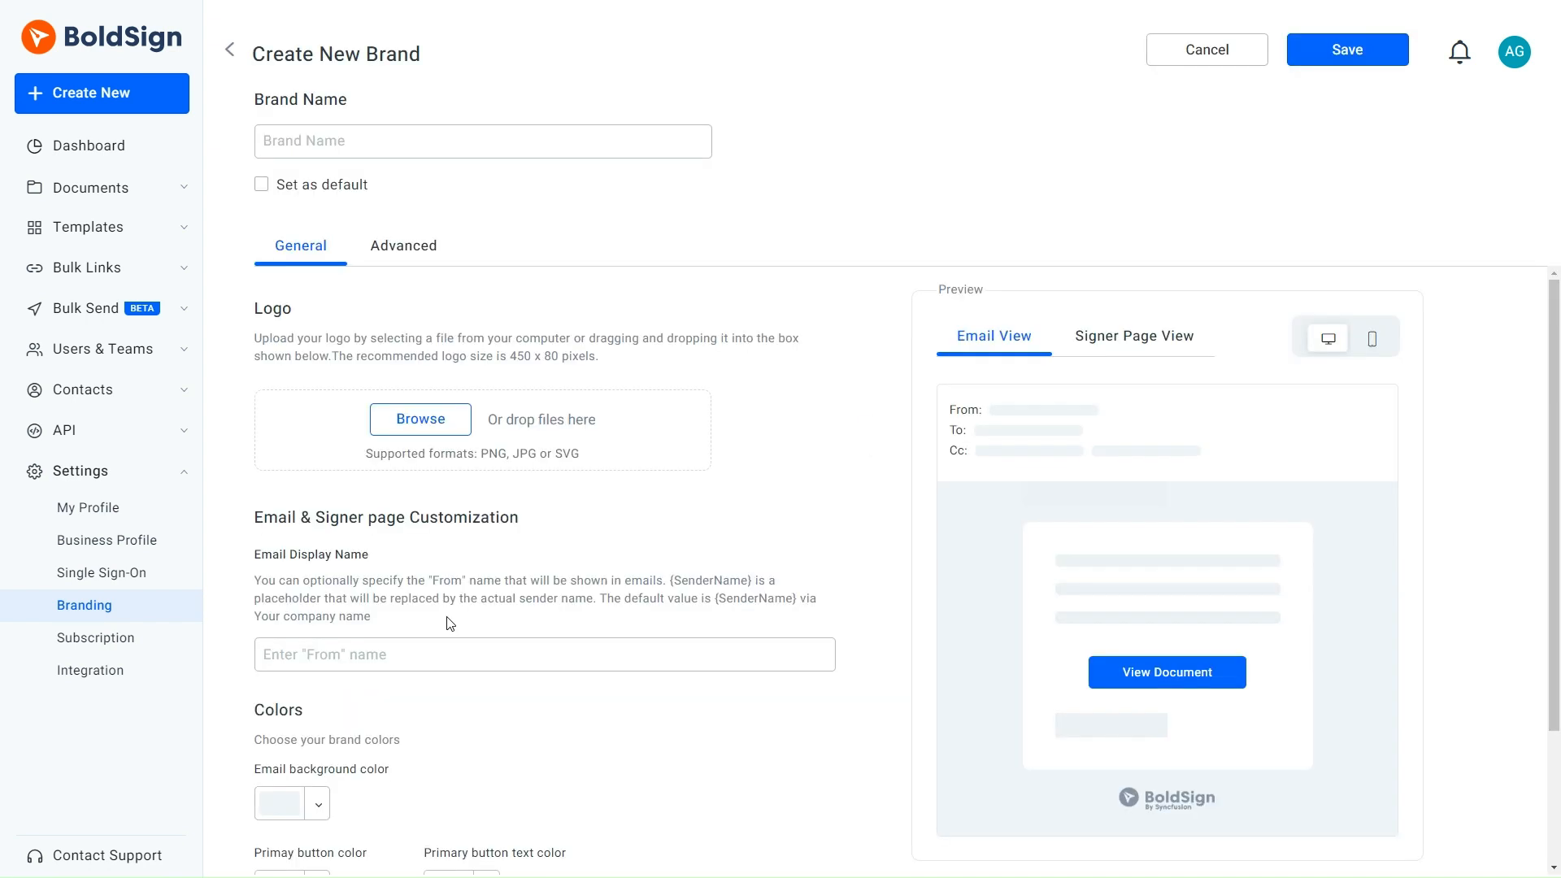
{"action": "left_click", "coordinate": [438, 143]}
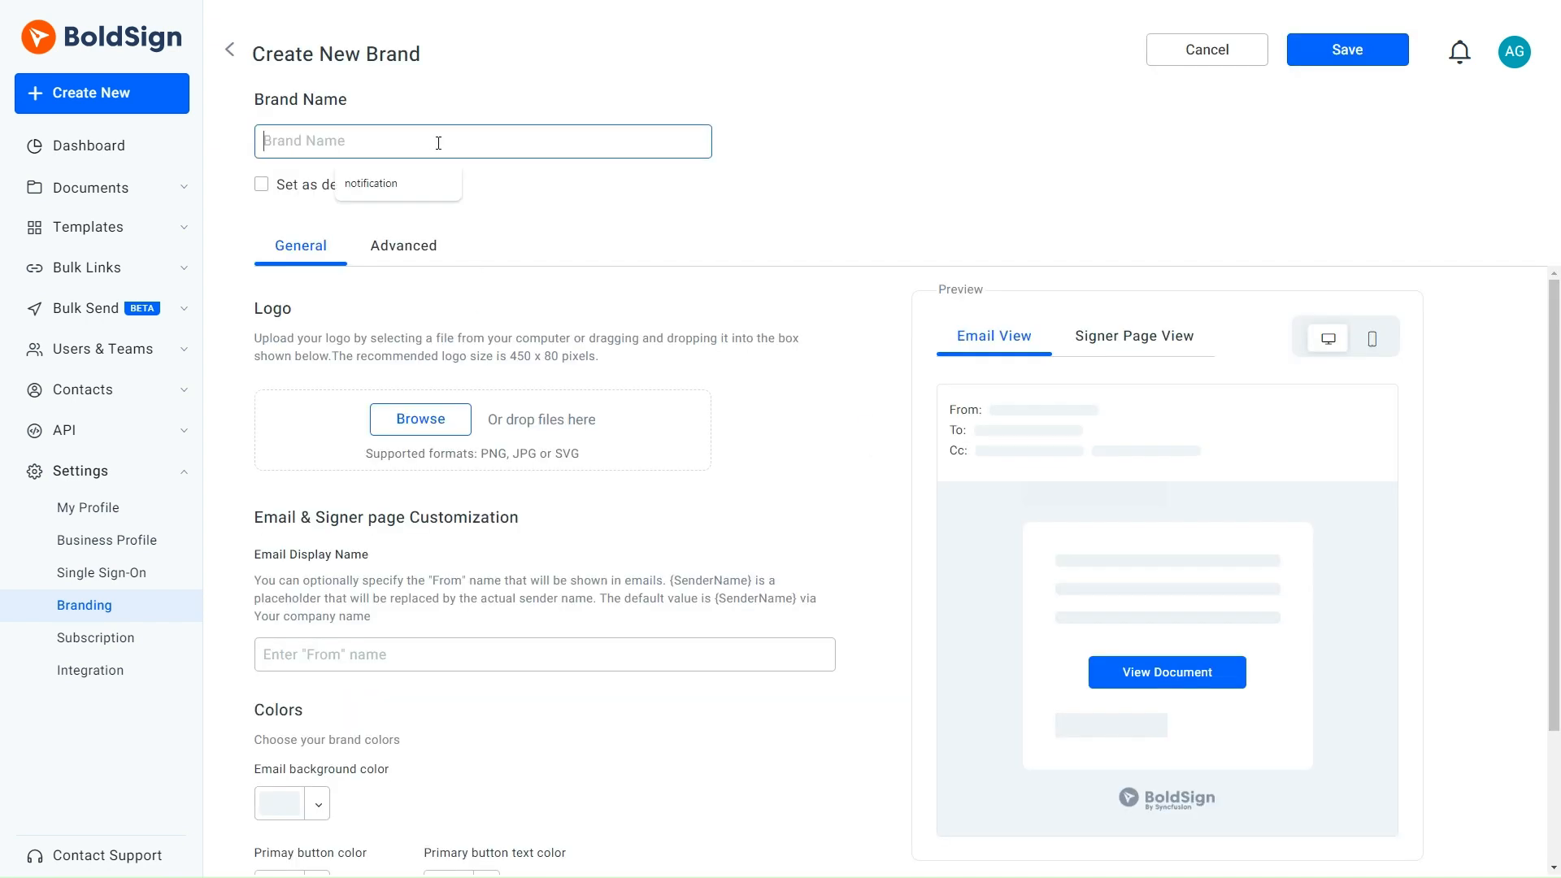
{"action": "type", "text": "ByteSplash"}
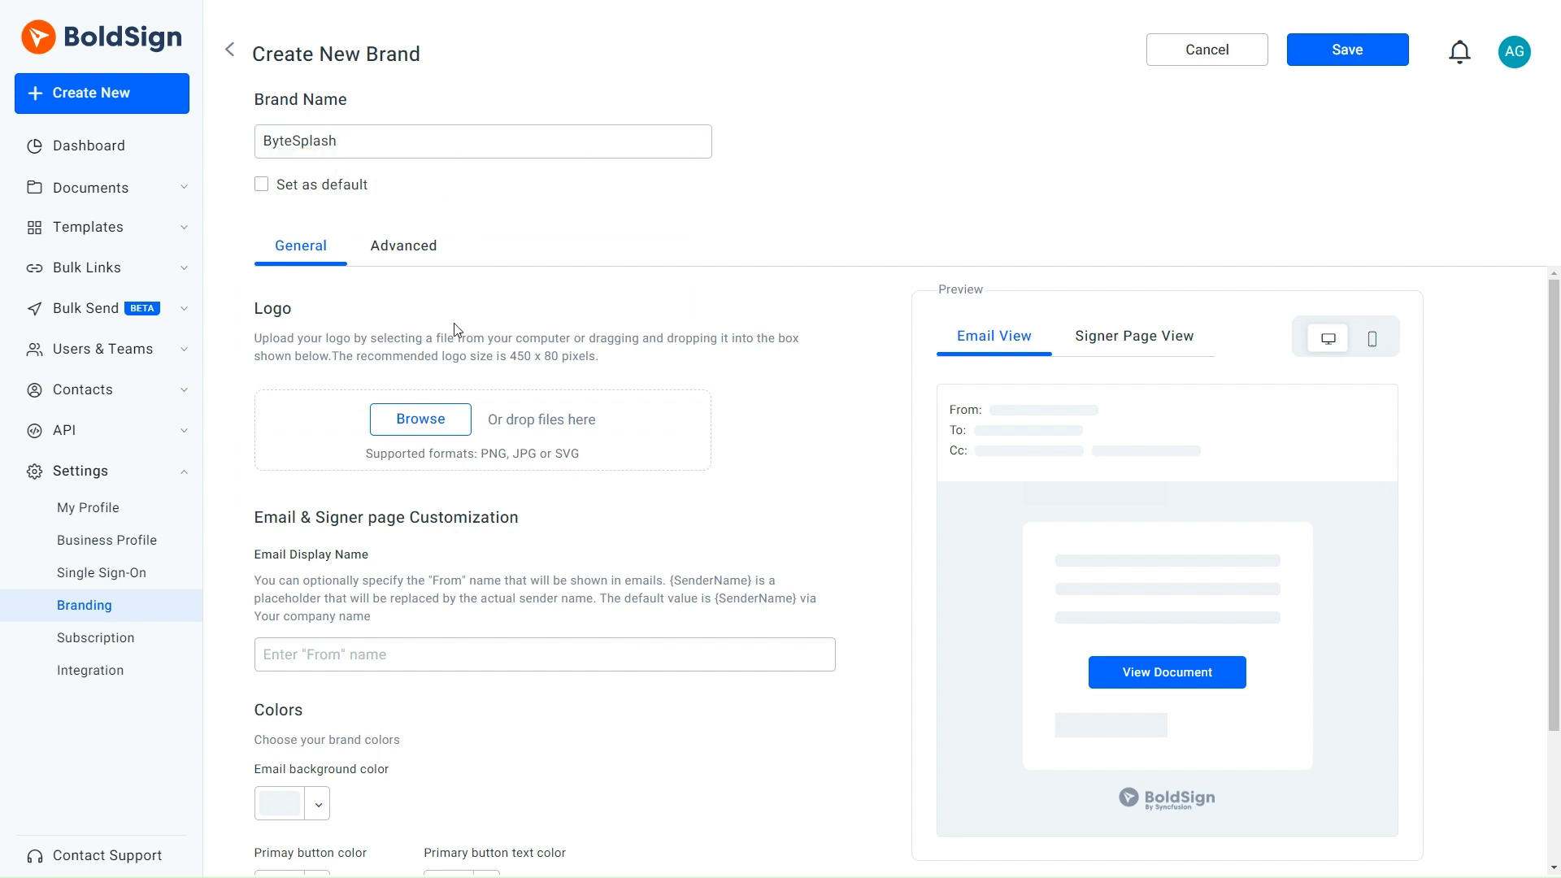
Upload the ByteSplash (2) image as the brand's logo and save the new brand
{"action": "left_click", "coordinate": [443, 420]}
{"action": "left_click", "coordinate": [198, 160]}
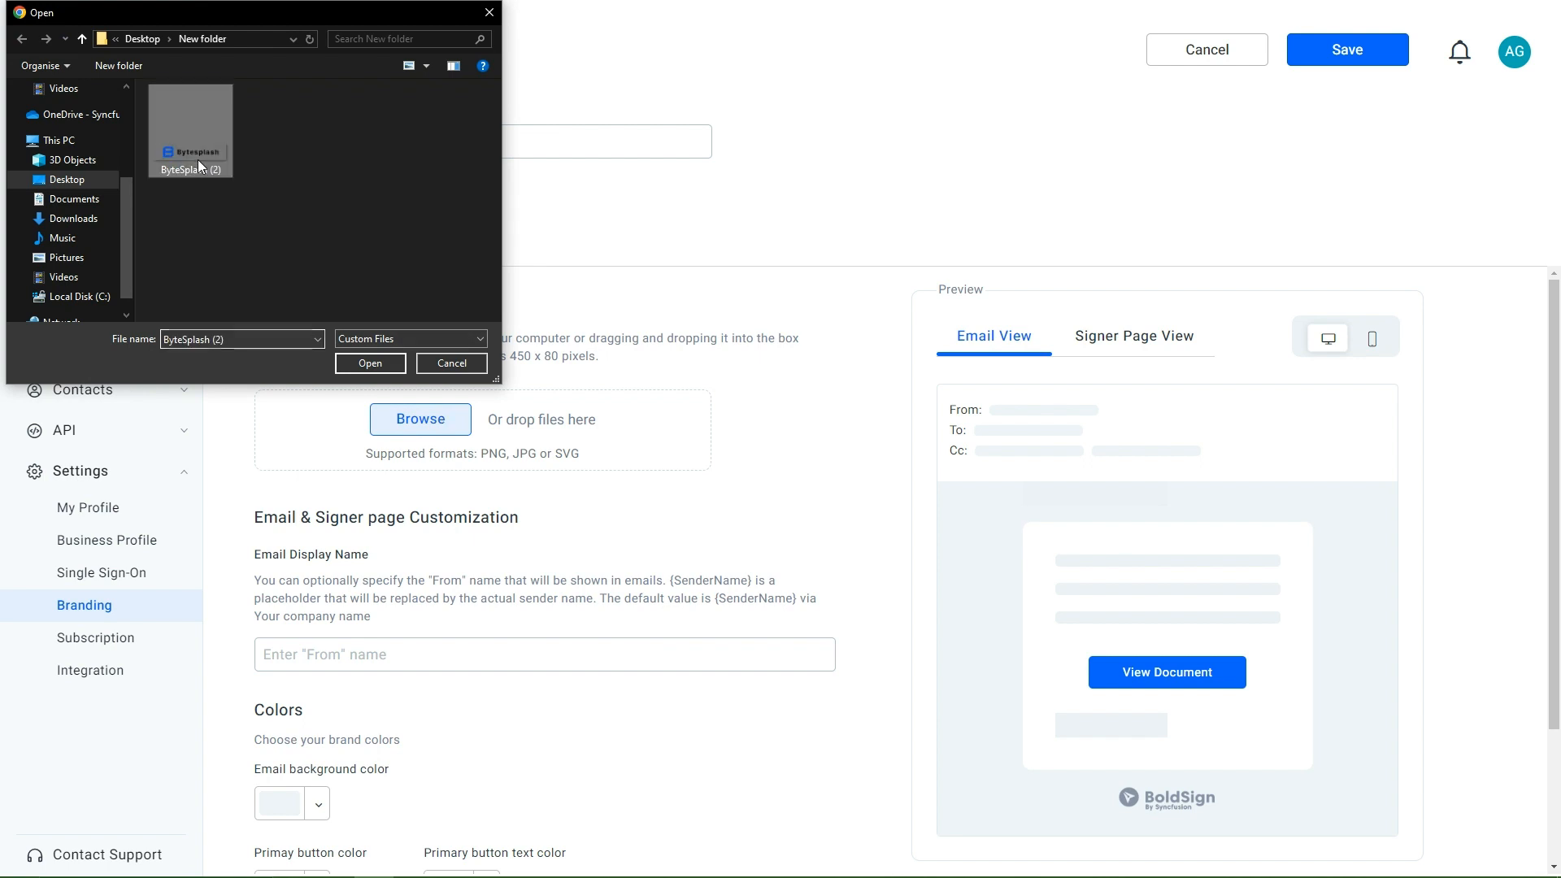
{"action": "left_click", "coordinate": [368, 365]}
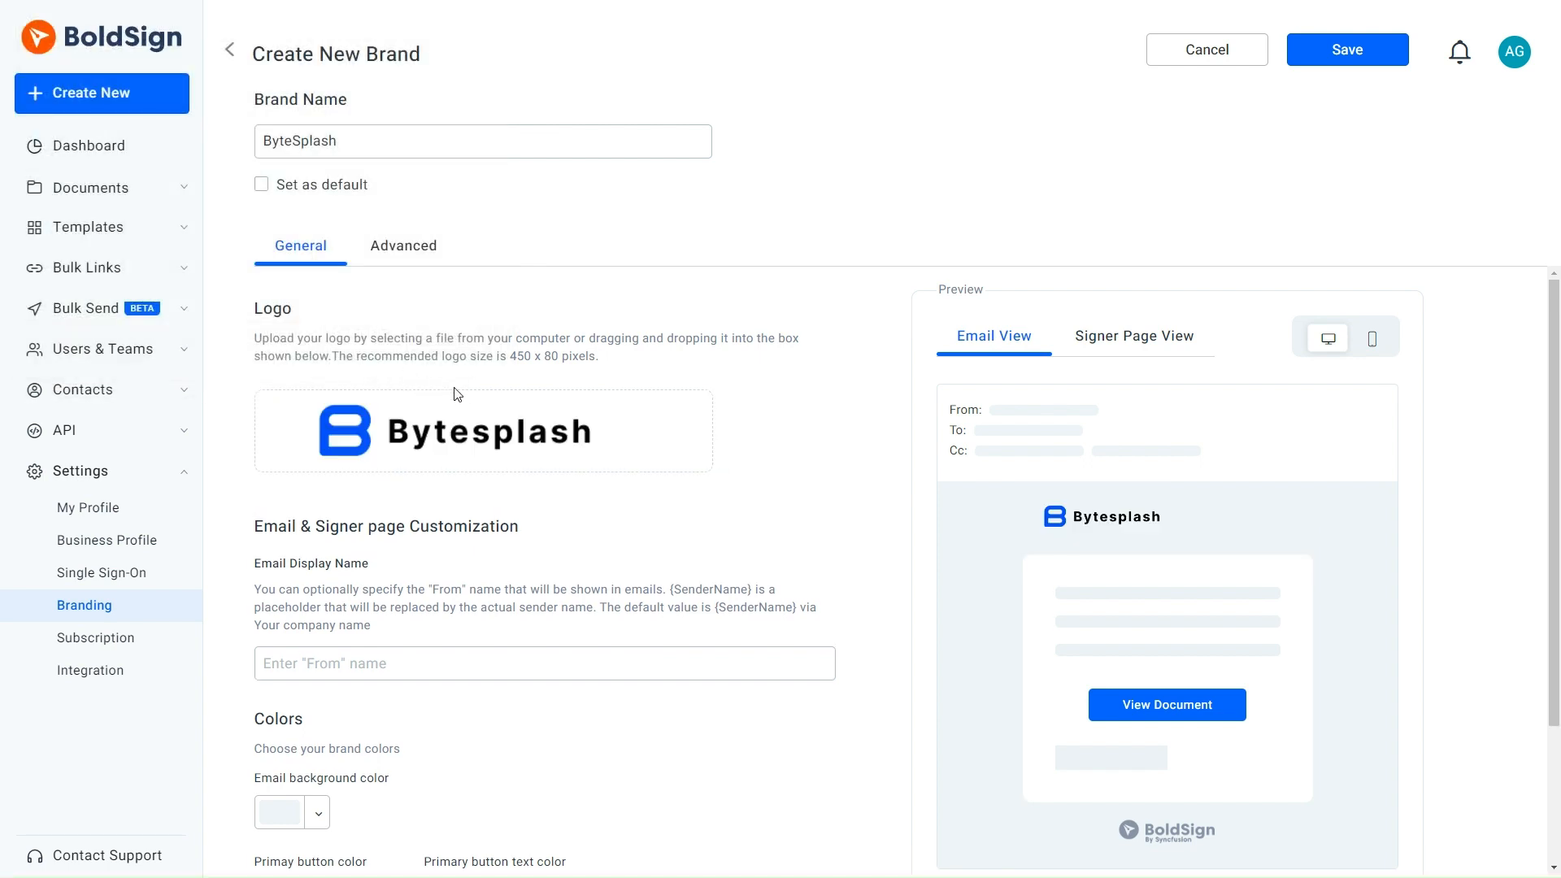
{"action": "scroll", "coordinate": [463, 398], "scroll_direction": "down", "scroll_amount": 3}
{"action": "scroll", "coordinate": [465, 398], "scroll_direction": "up", "scroll_amount": 3}
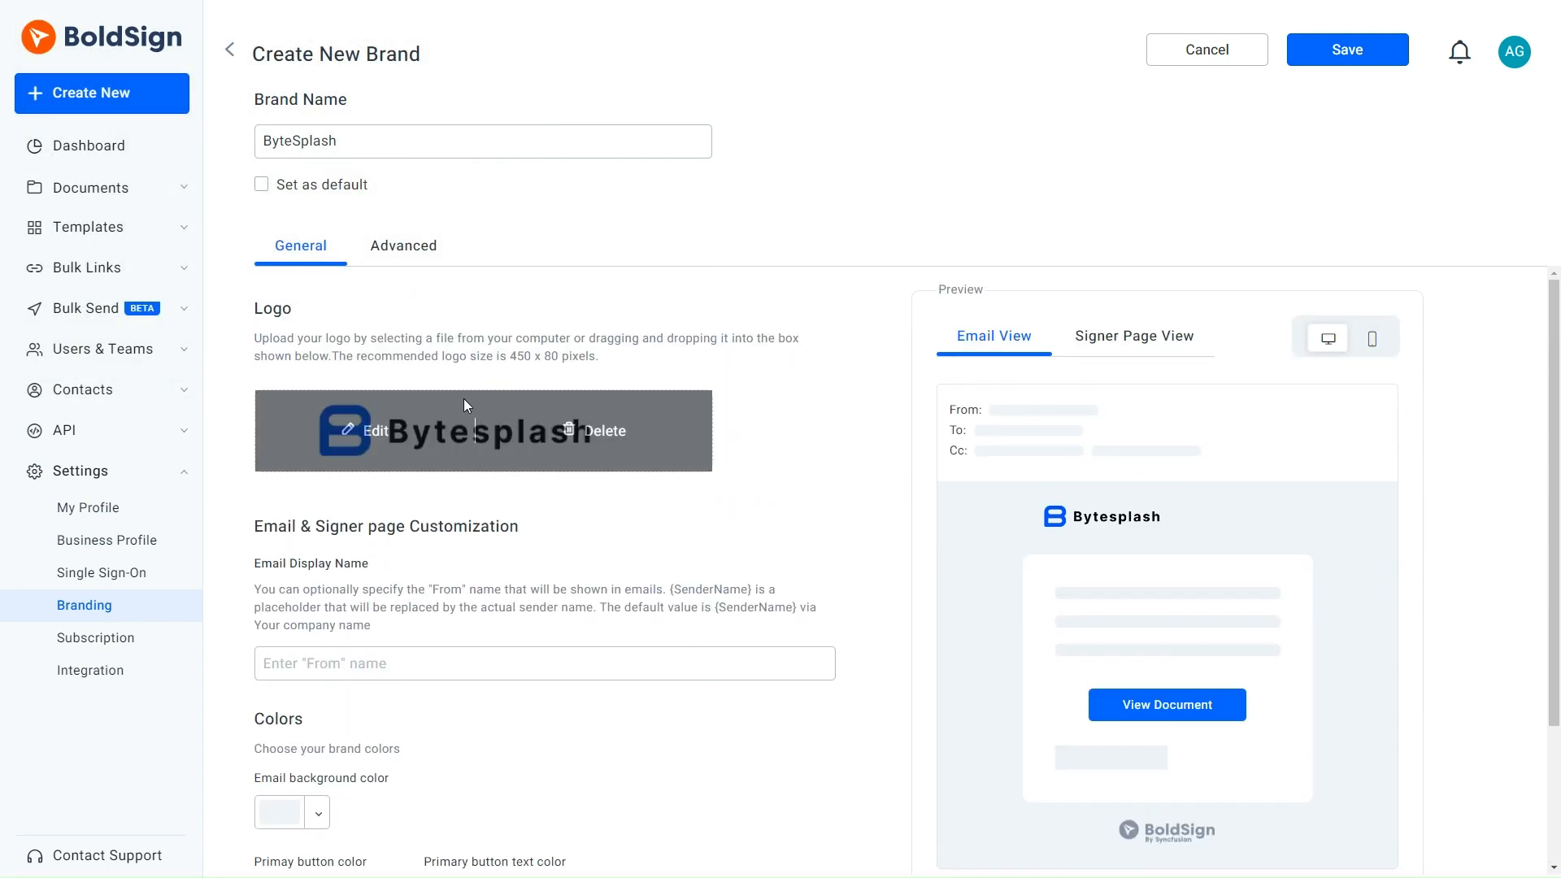
{"action": "left_click", "coordinate": [1333, 51]}
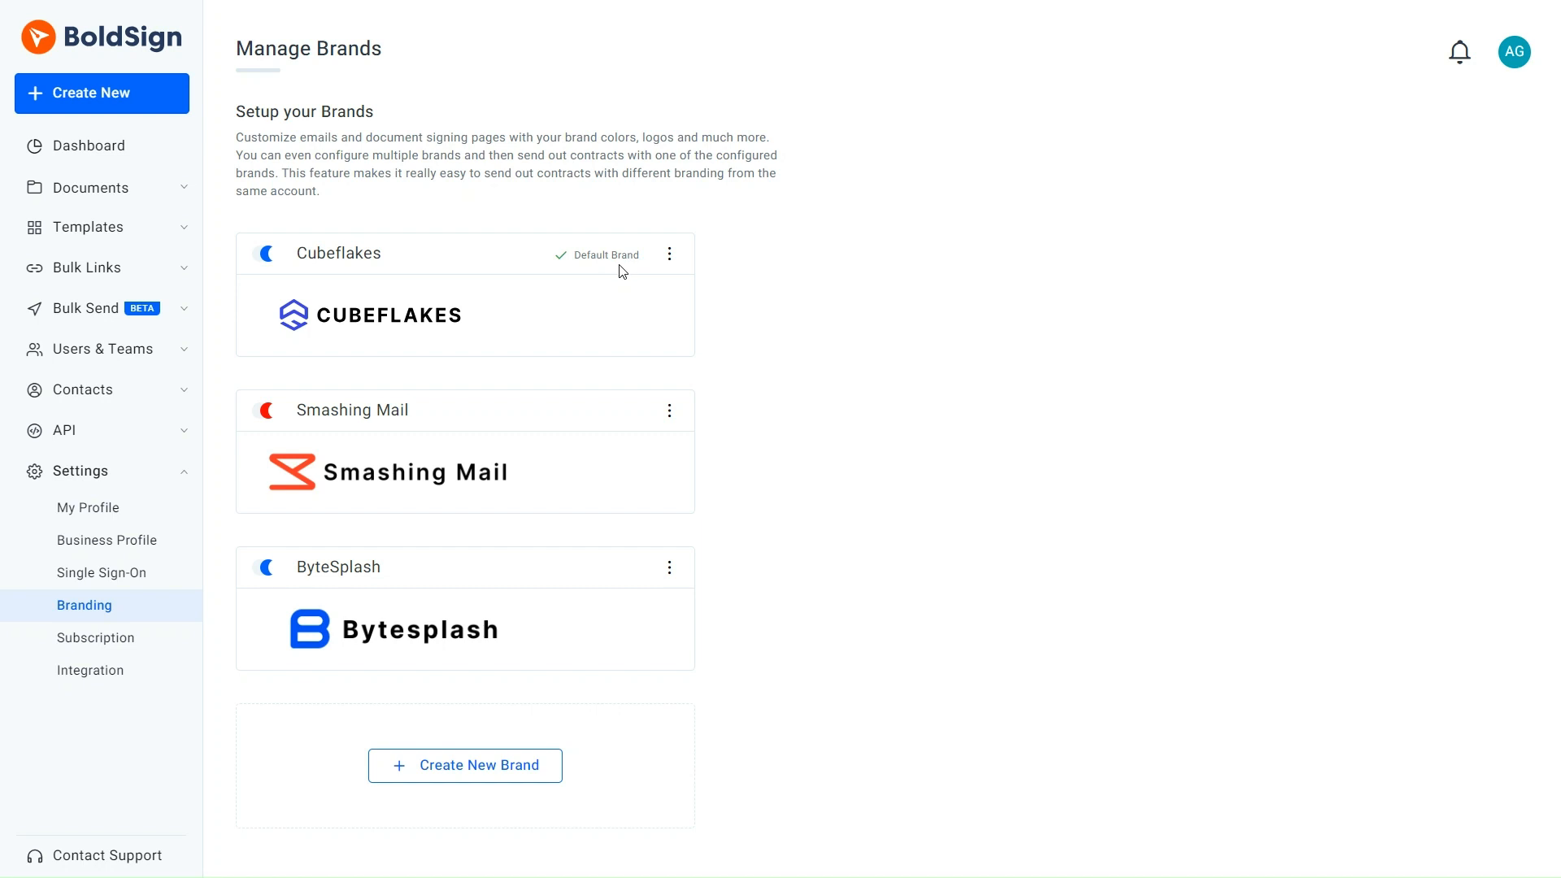
{"action": "left_click", "coordinate": [670, 412]}
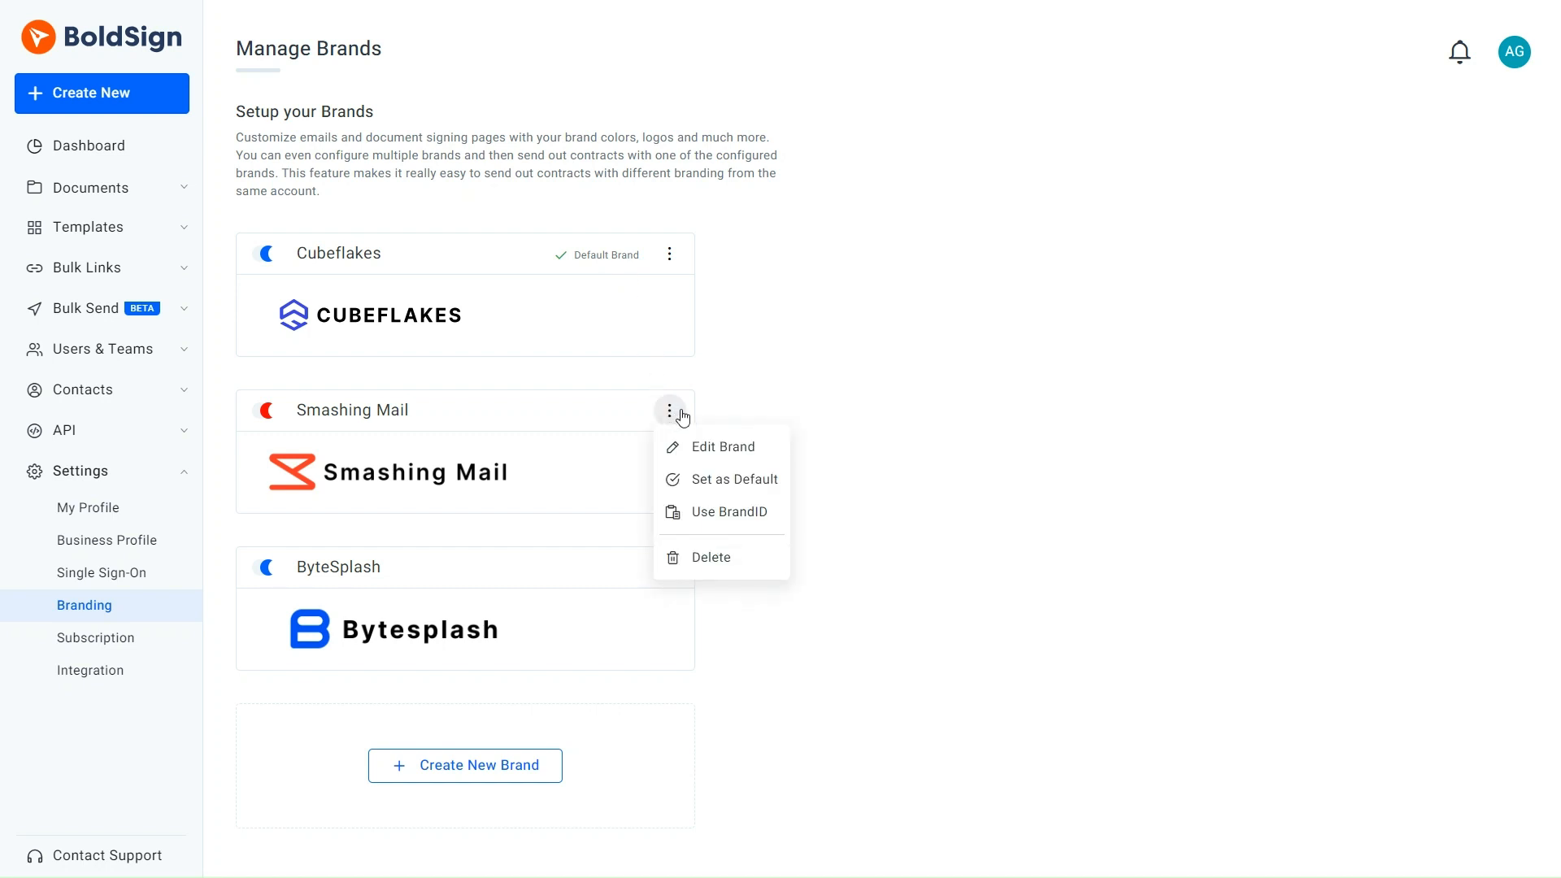
{"action": "left_click", "coordinate": [711, 481]}
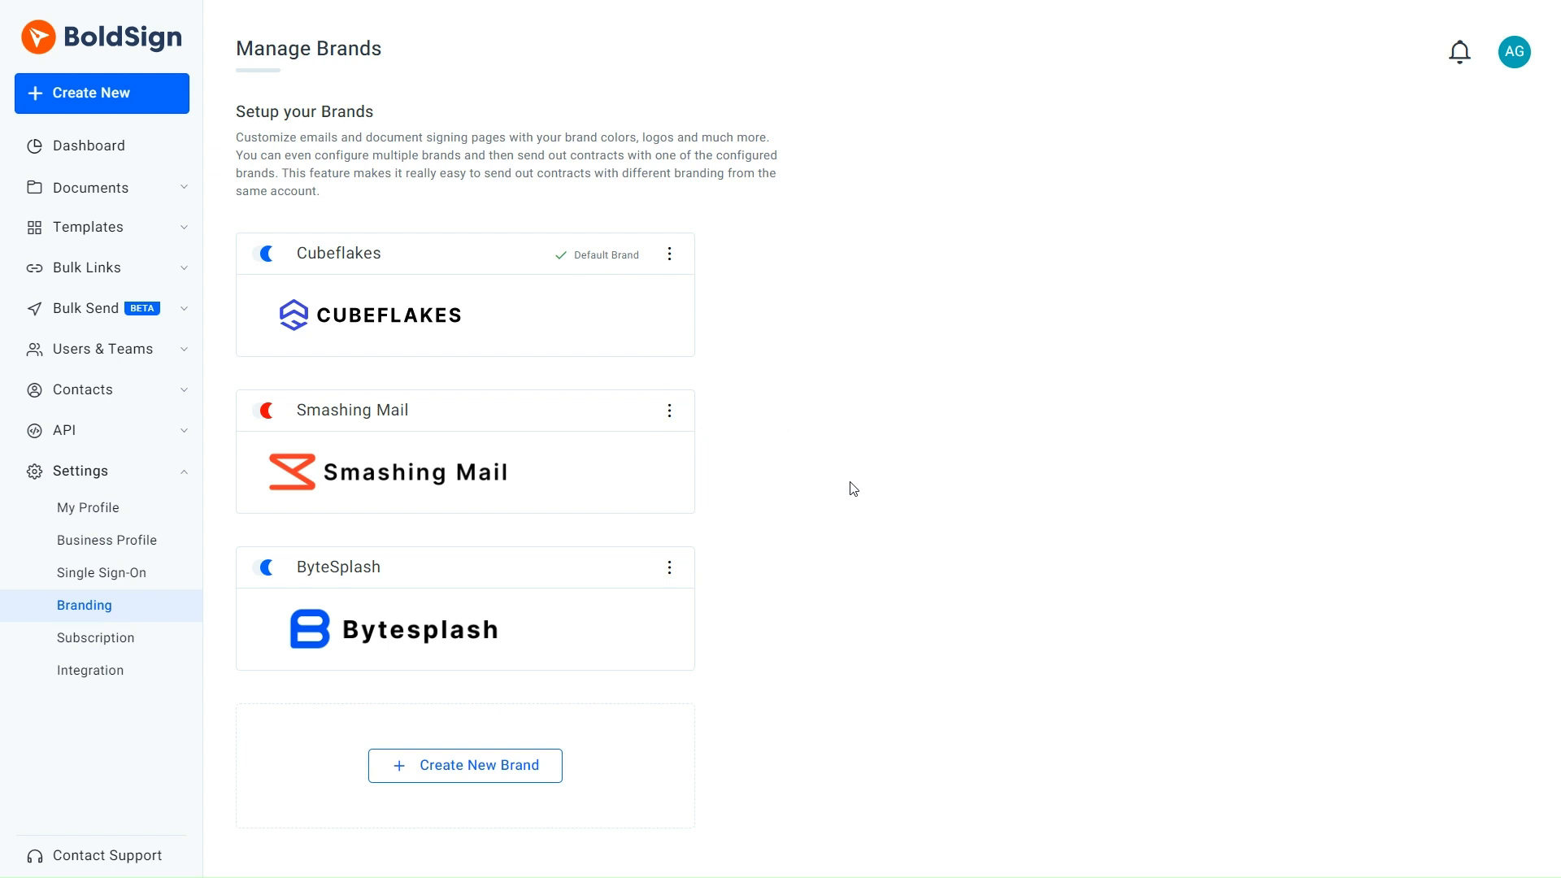
Open the ByteSplash brand for editing, review its general settings, and save it
{"action": "left_click", "coordinate": [669, 568]}
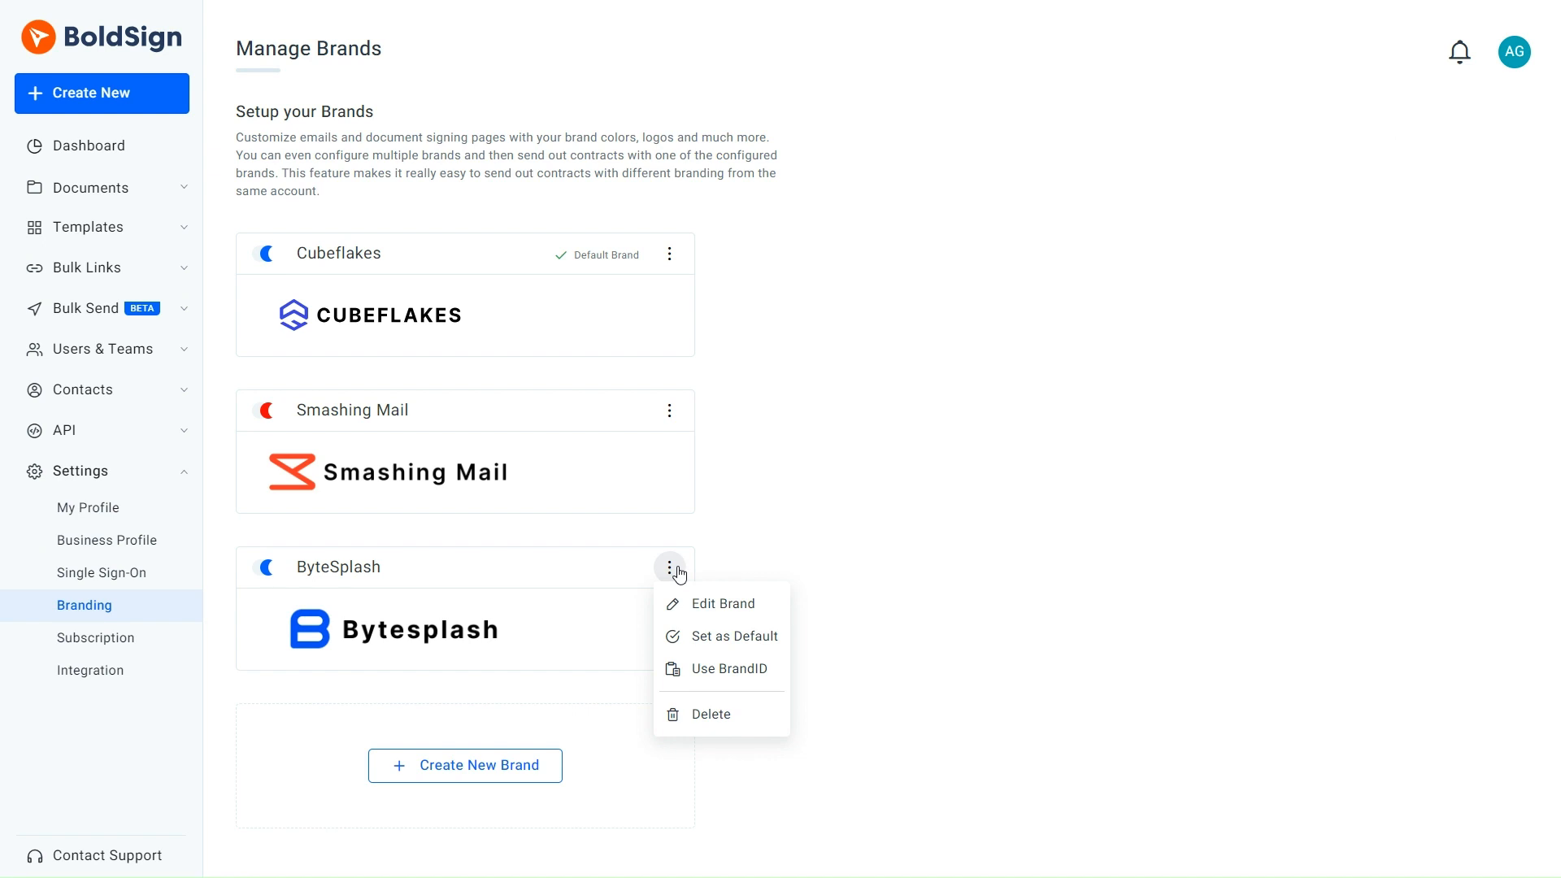
{"action": "left_click", "coordinate": [726, 614]}
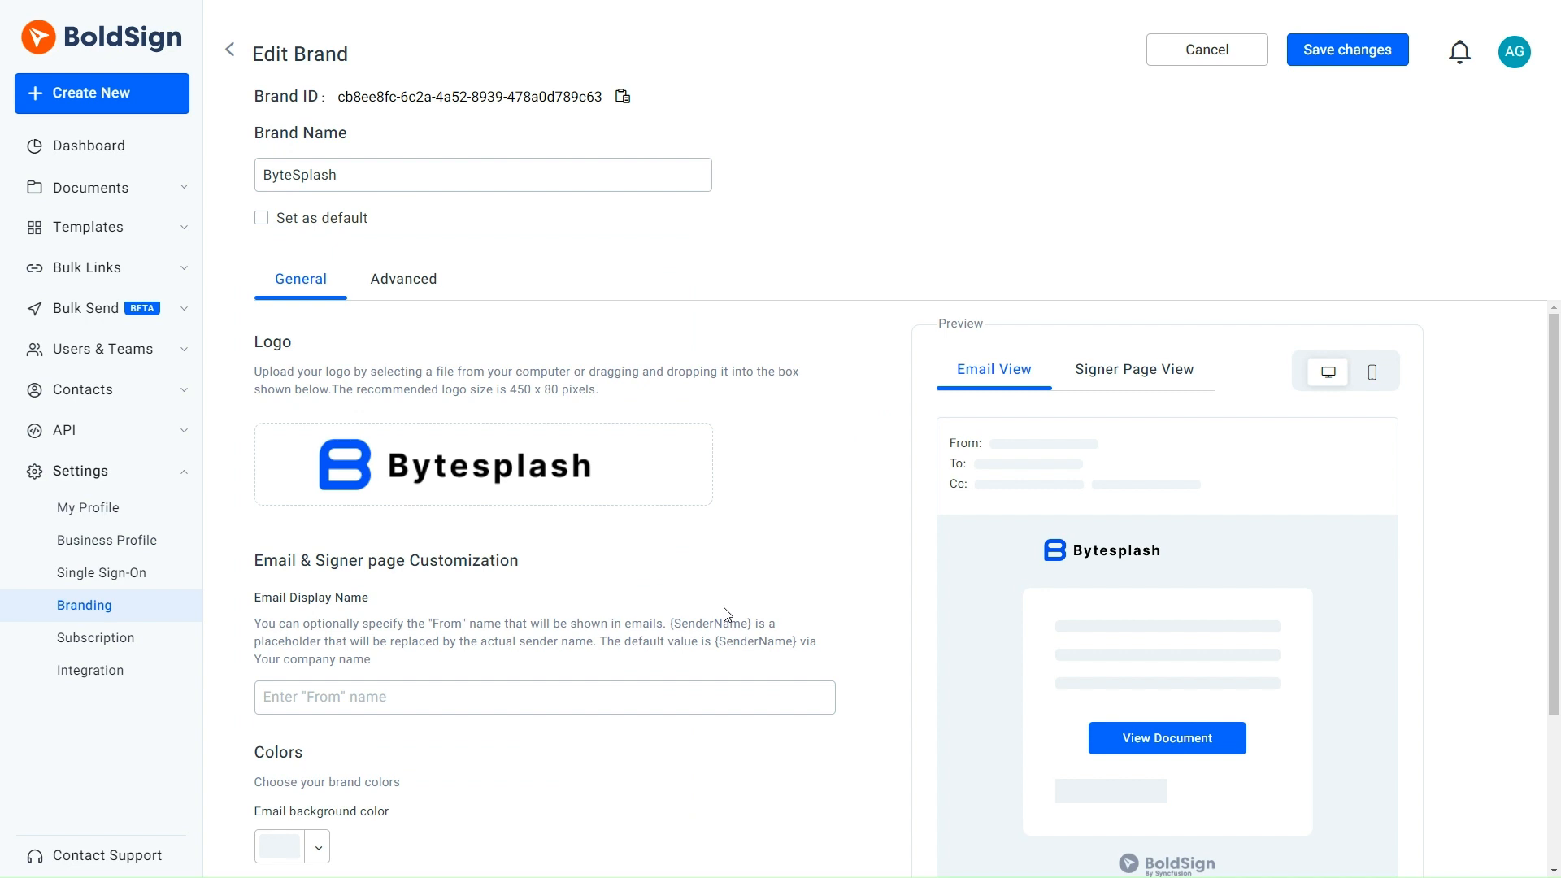
{"action": "scroll", "coordinate": [725, 608], "scroll_direction": "down", "scroll_amount": 3}
{"action": "scroll", "coordinate": [725, 607], "scroll_direction": "up", "scroll_amount": 3}
{"action": "left_click", "coordinate": [1345, 59]}
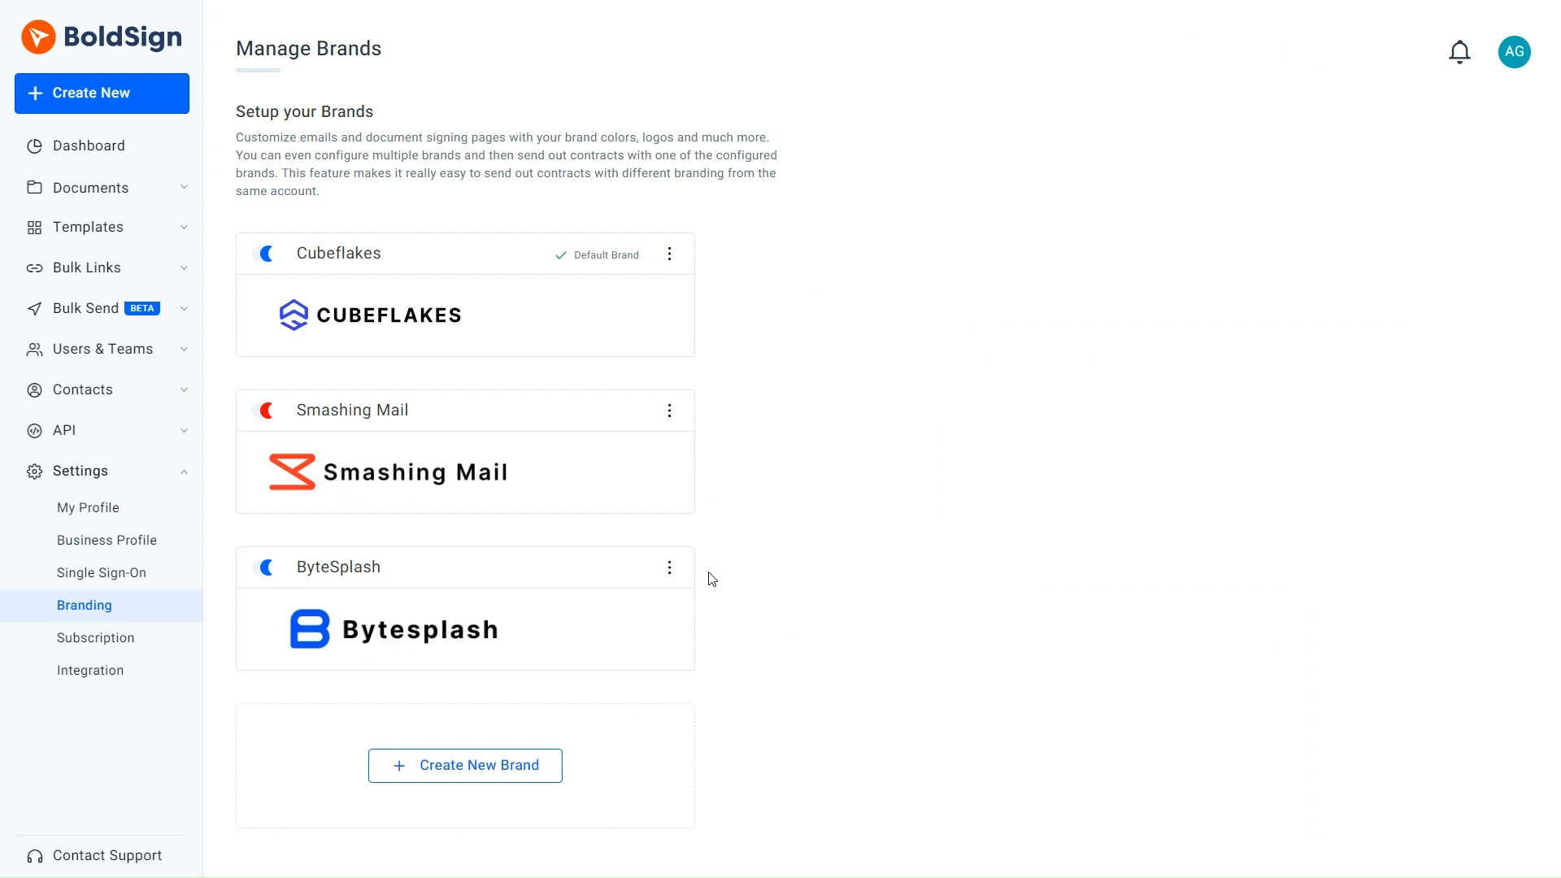
{"action": "left_click", "coordinate": [668, 569]}
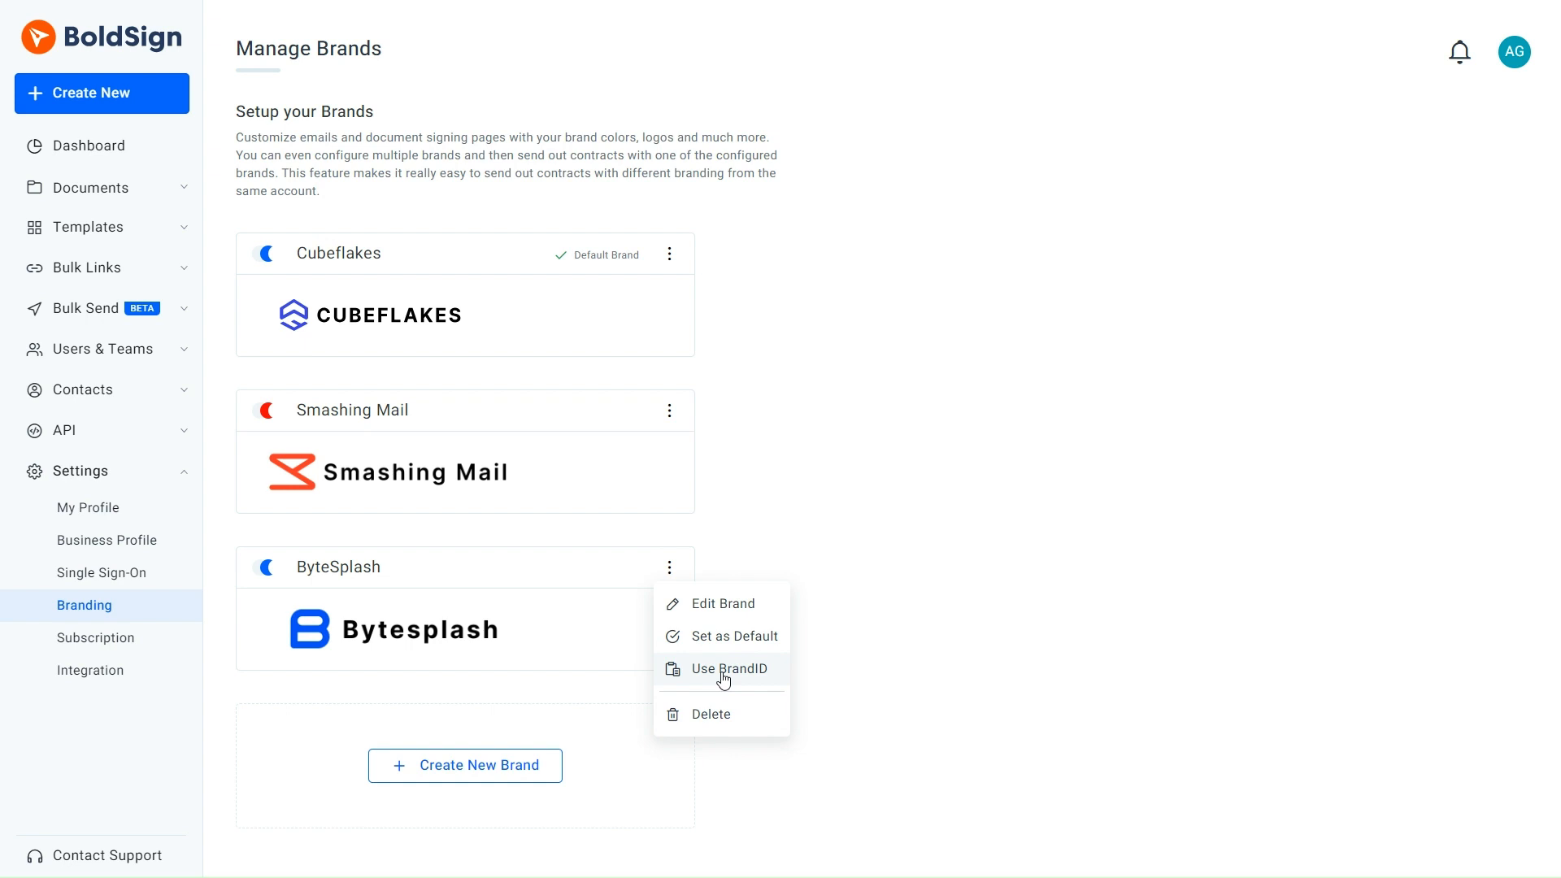
{"action": "left_click", "coordinate": [879, 665]}
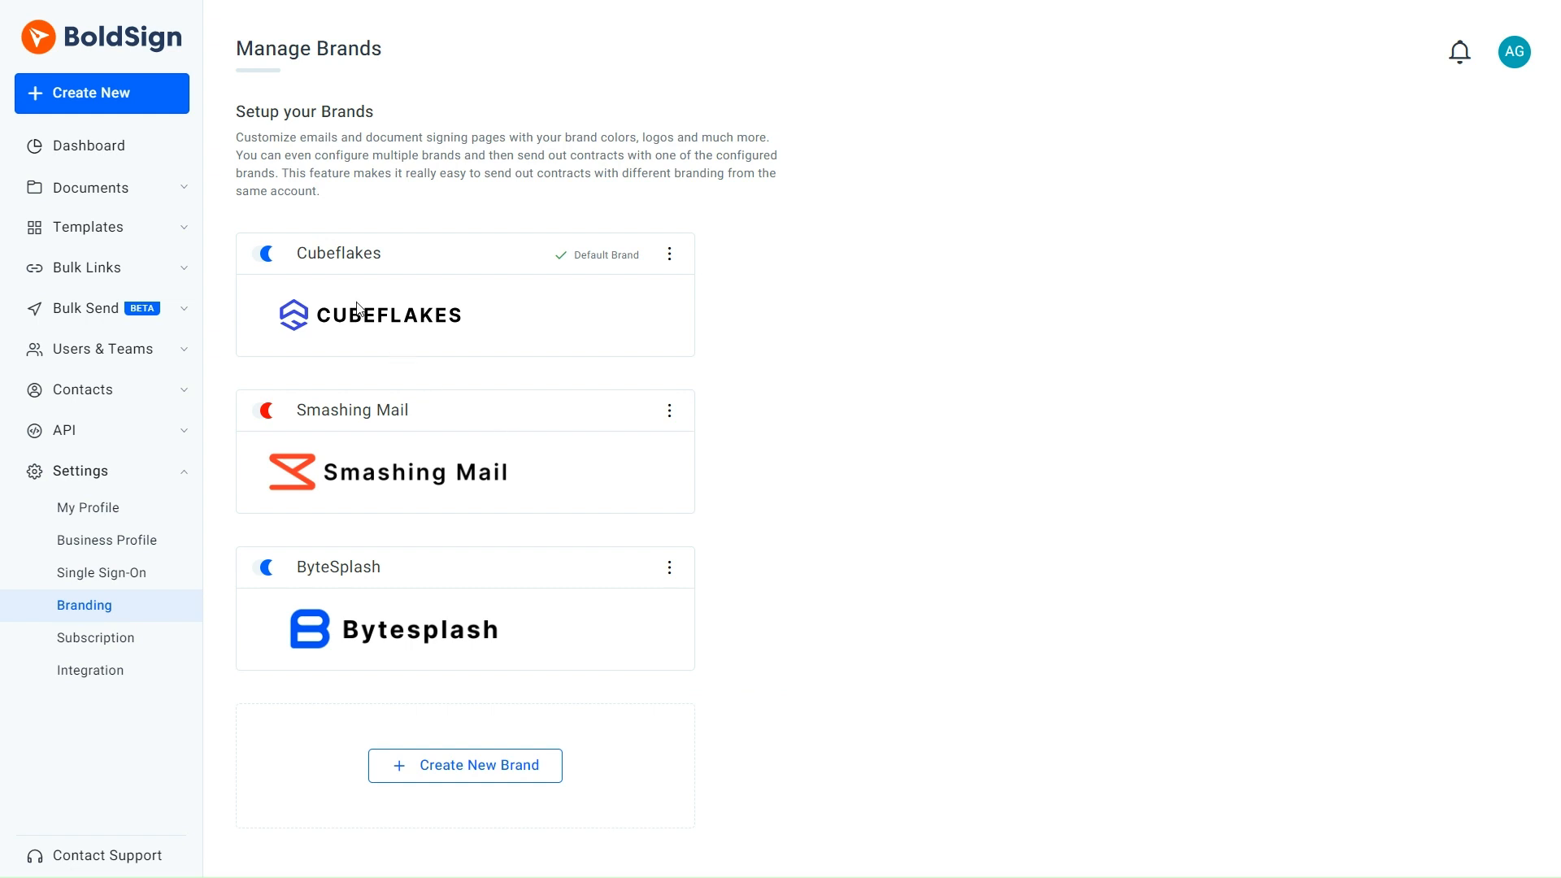
Create a new document for signing and upload PROJECT CONTRACT AGREEMENT.pdf from the computer
{"action": "left_click", "coordinate": [140, 96]}
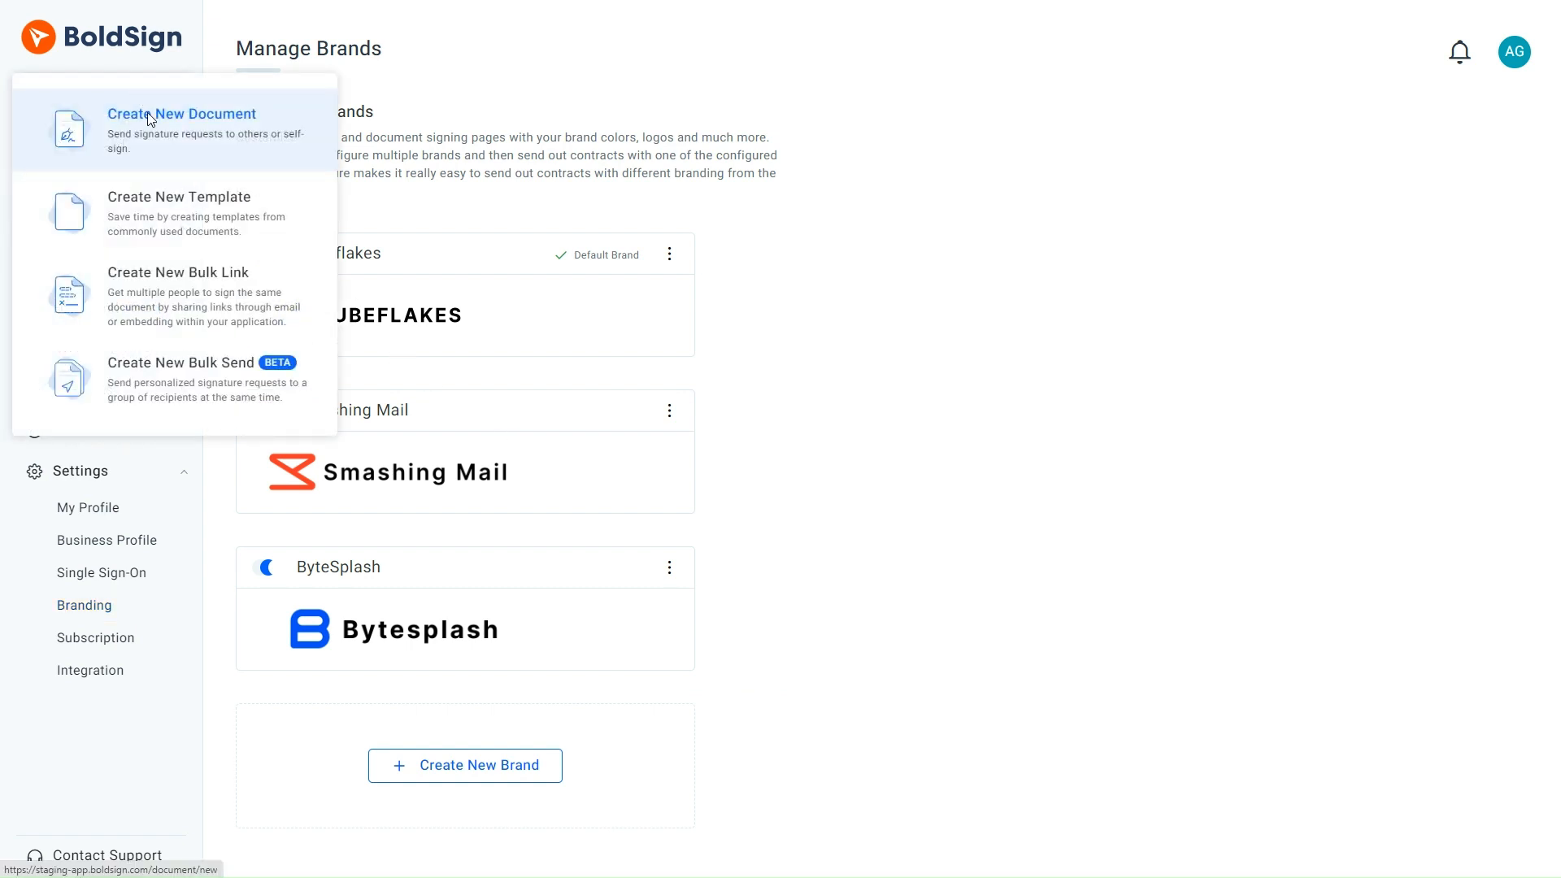
{"action": "left_click", "coordinate": [122, 133]}
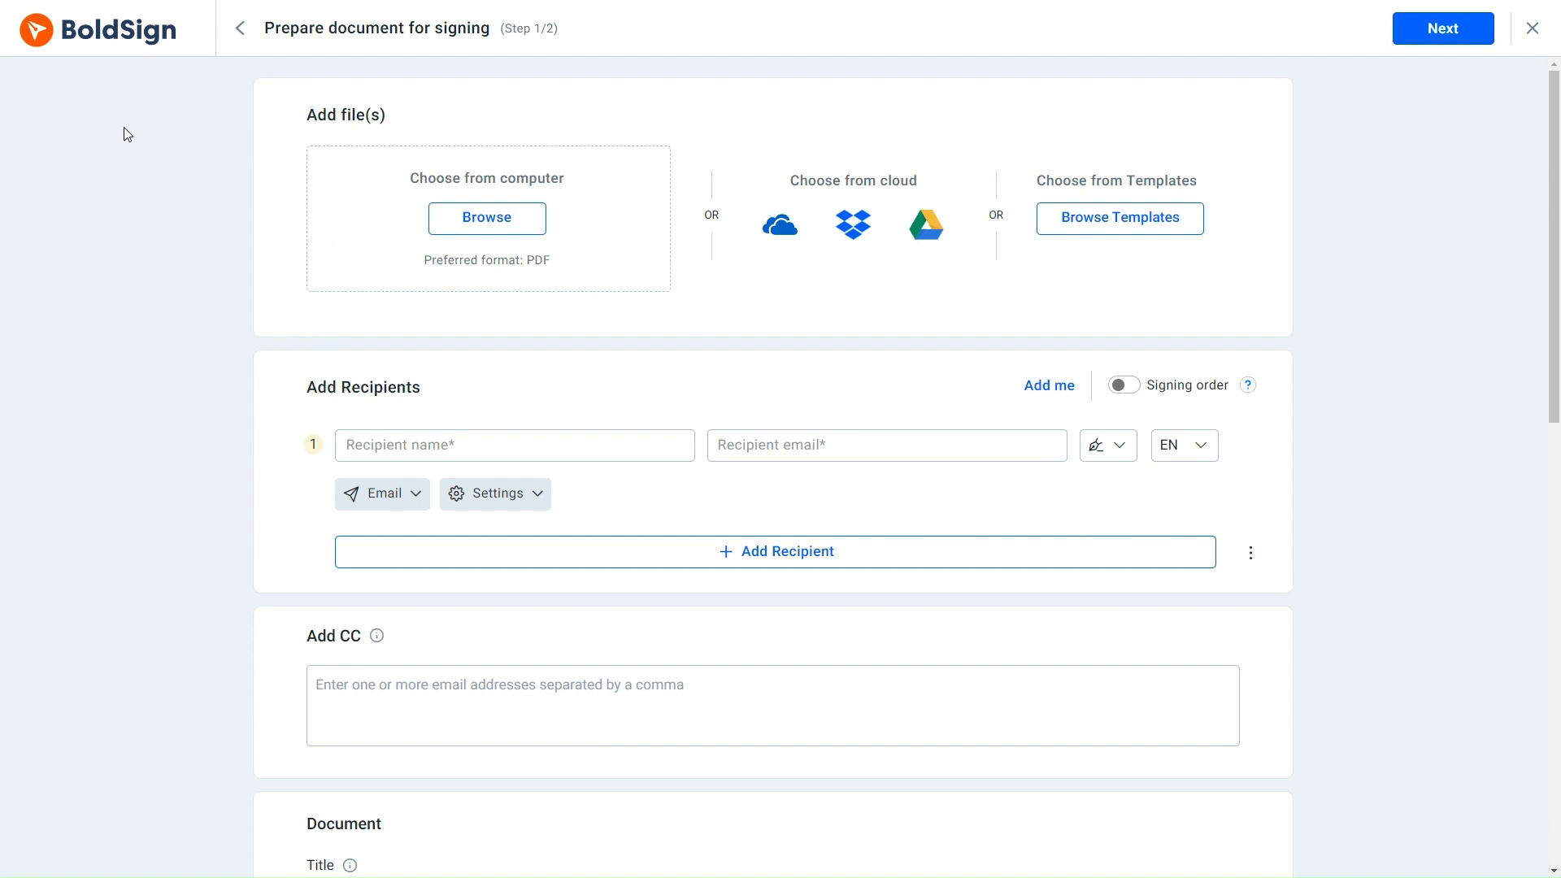
{"action": "left_click", "coordinate": [515, 222]}
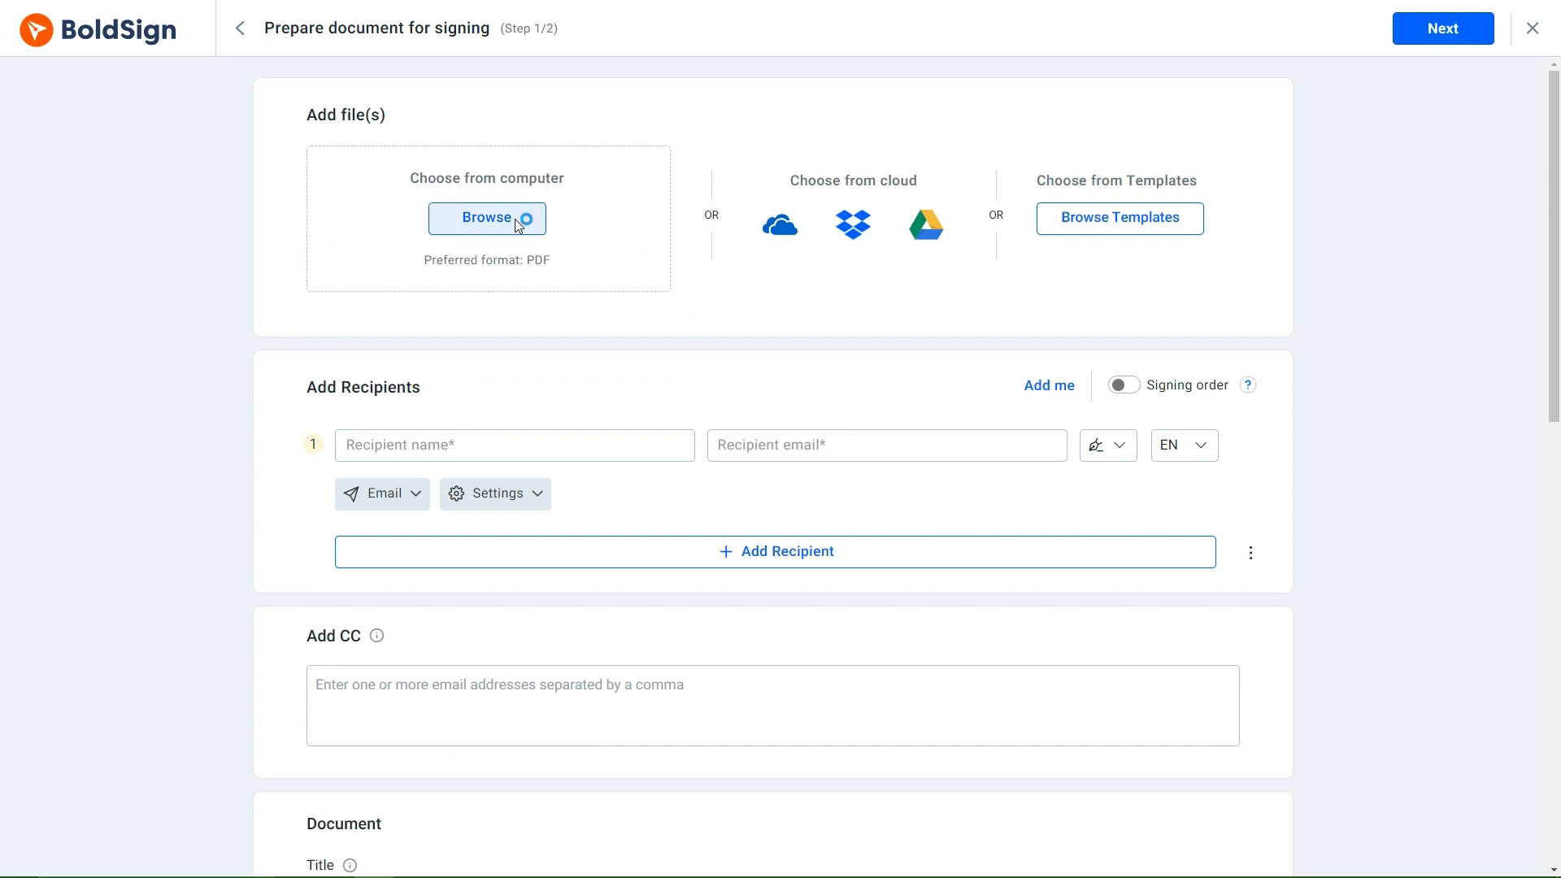
{"action": "left_click", "coordinate": [371, 362]}
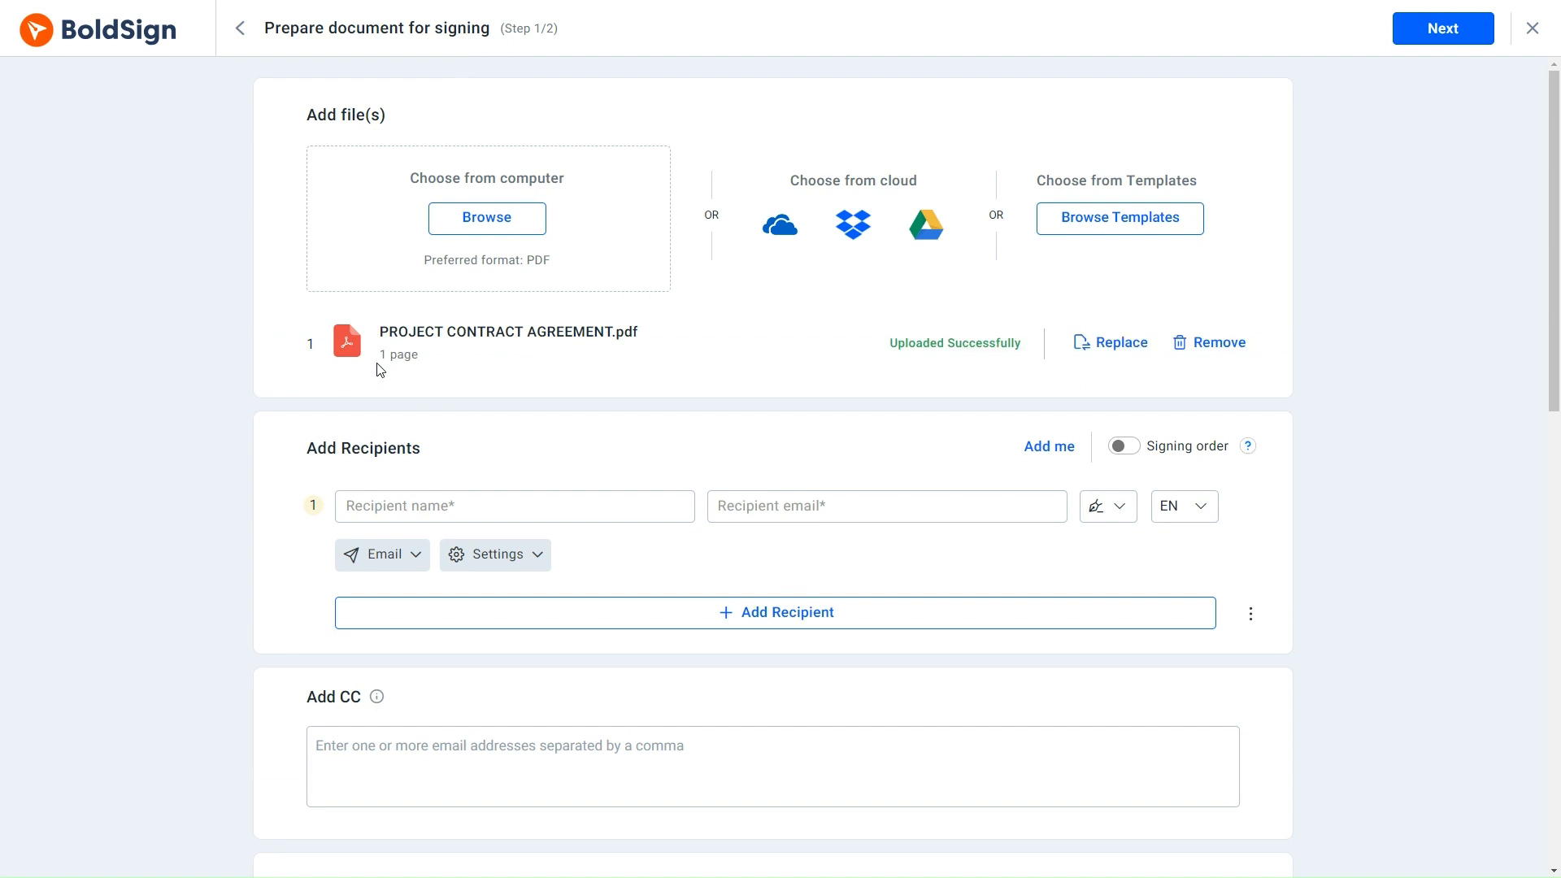
Add the signer as first recipient by choosing the saved contact, filling in the name and e-mail
{"action": "left_click", "coordinate": [414, 505]}
{"action": "type", "text": "Ma"}
{"action": "left_click", "coordinate": [447, 655]}
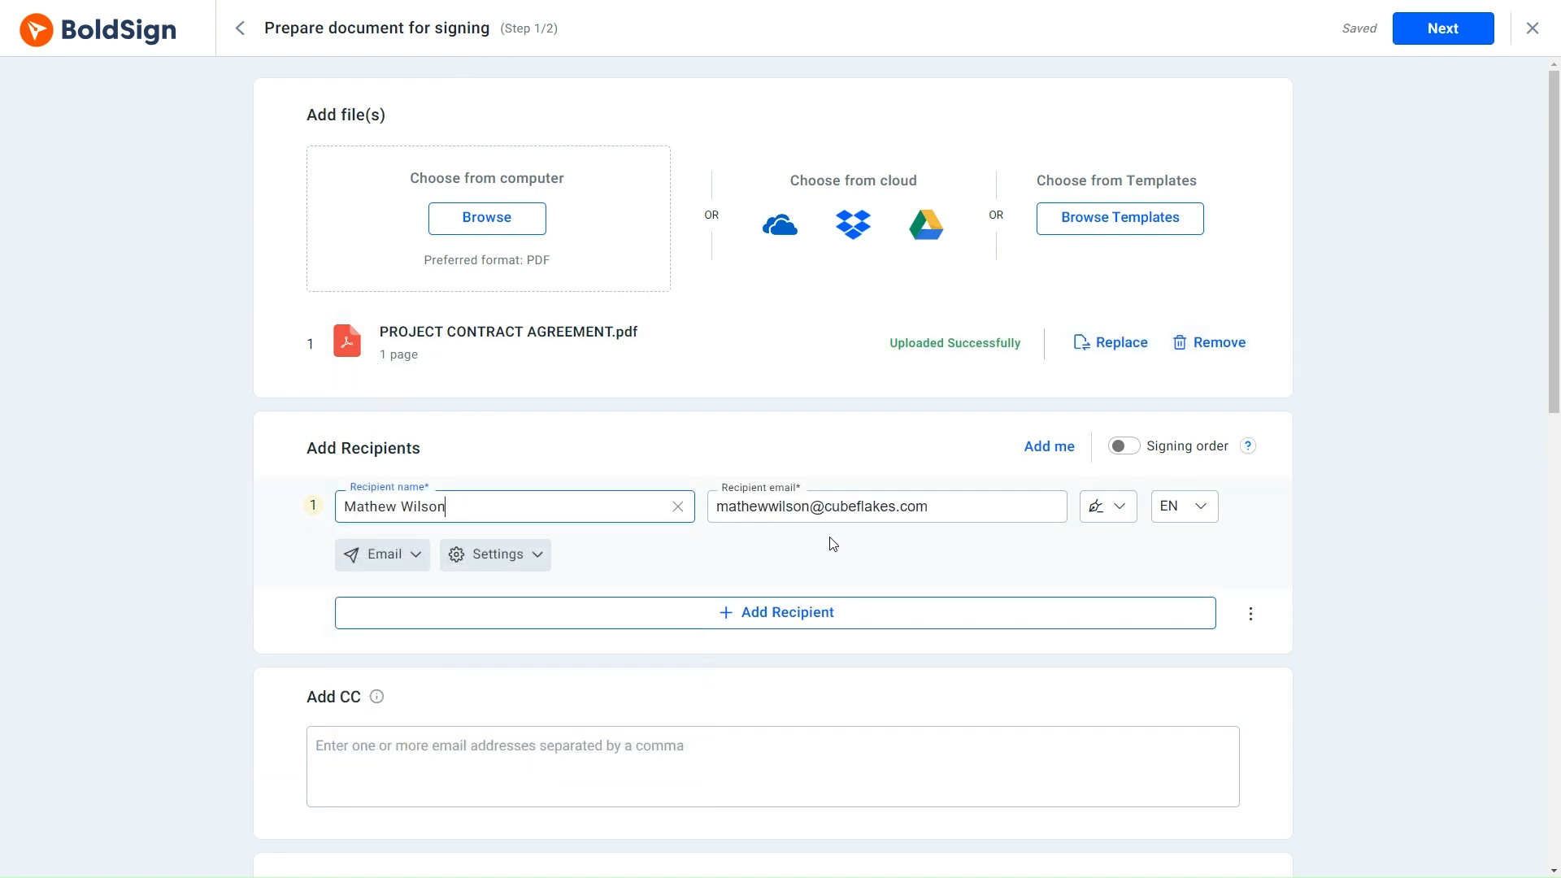
Set the brand in the document settings to ByteSplash
{"action": "scroll", "coordinate": [831, 544], "scroll_direction": "down", "scroll_amount": 6}
{"action": "scroll", "coordinate": [833, 544], "scroll_direction": "down", "scroll_amount": 6}
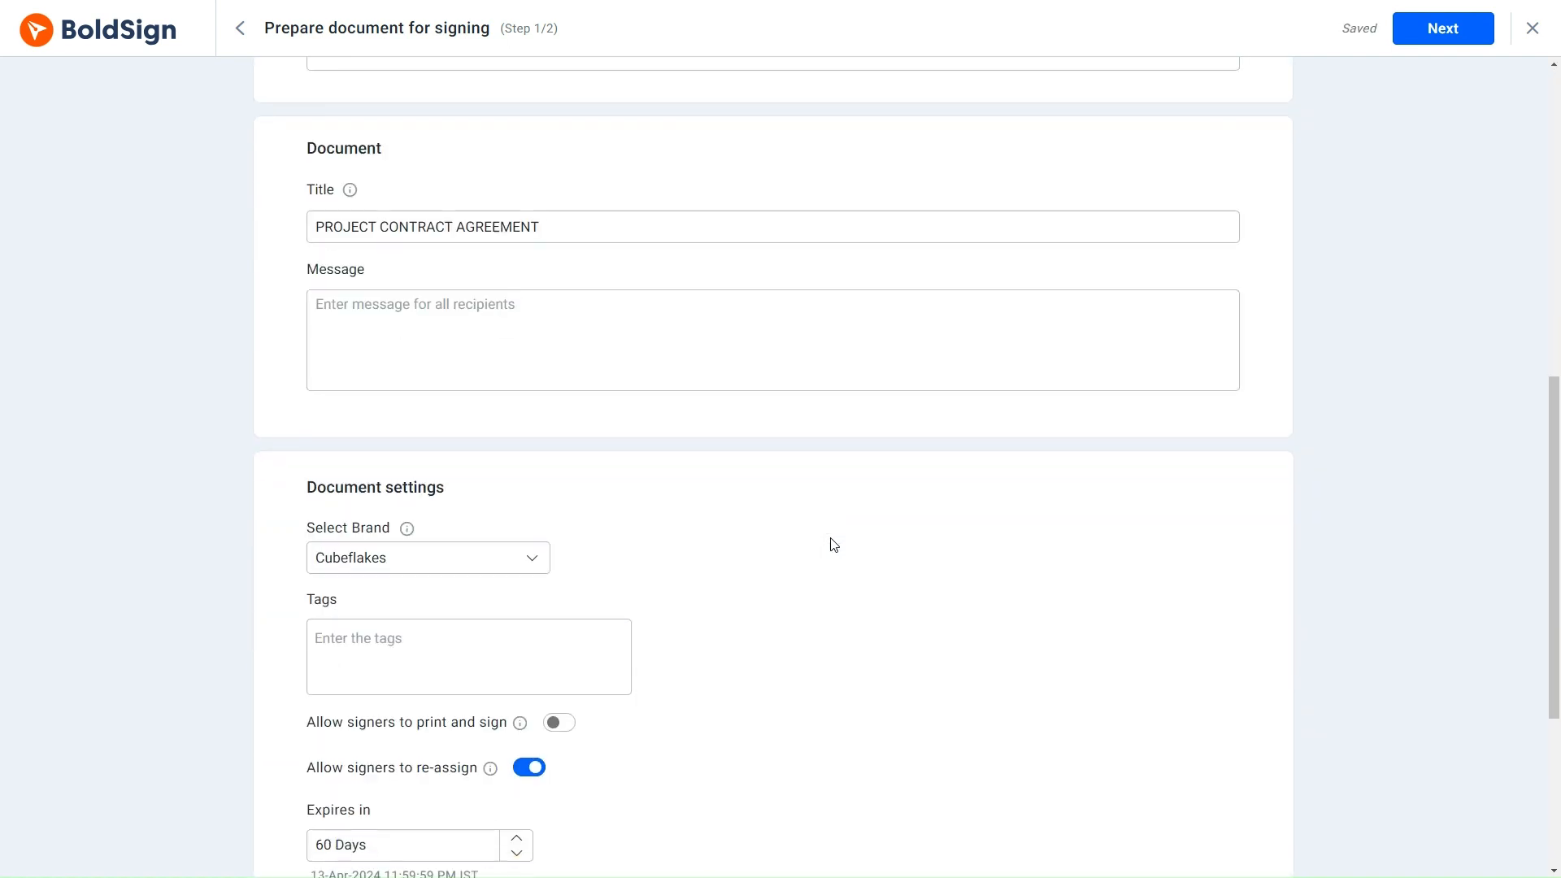
{"action": "scroll", "coordinate": [833, 544], "scroll_direction": "down", "scroll_amount": 1}
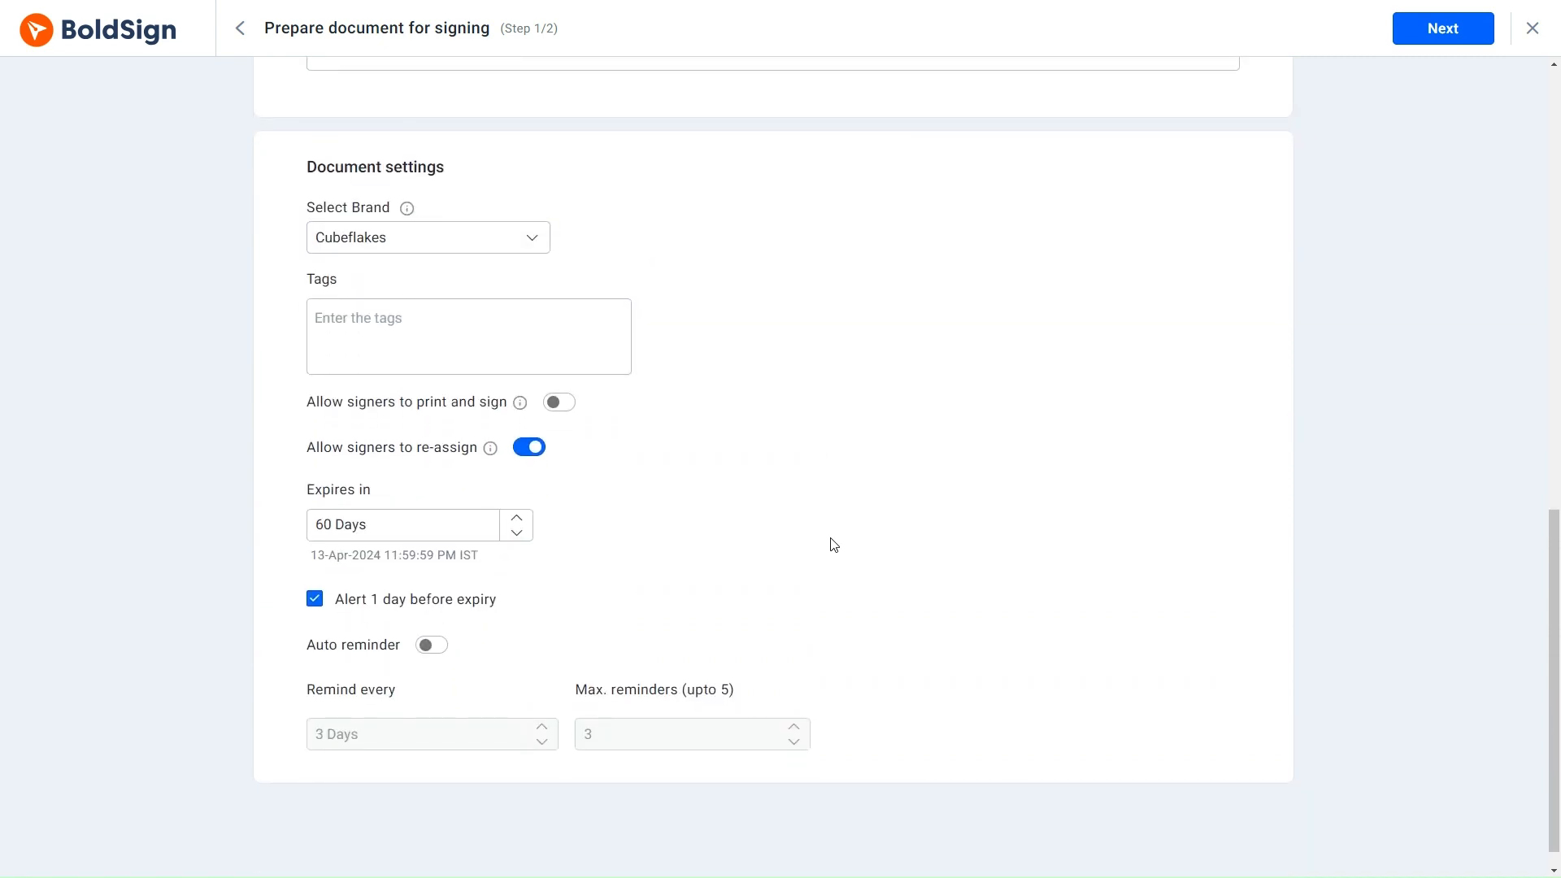
{"action": "left_click", "coordinate": [534, 242]}
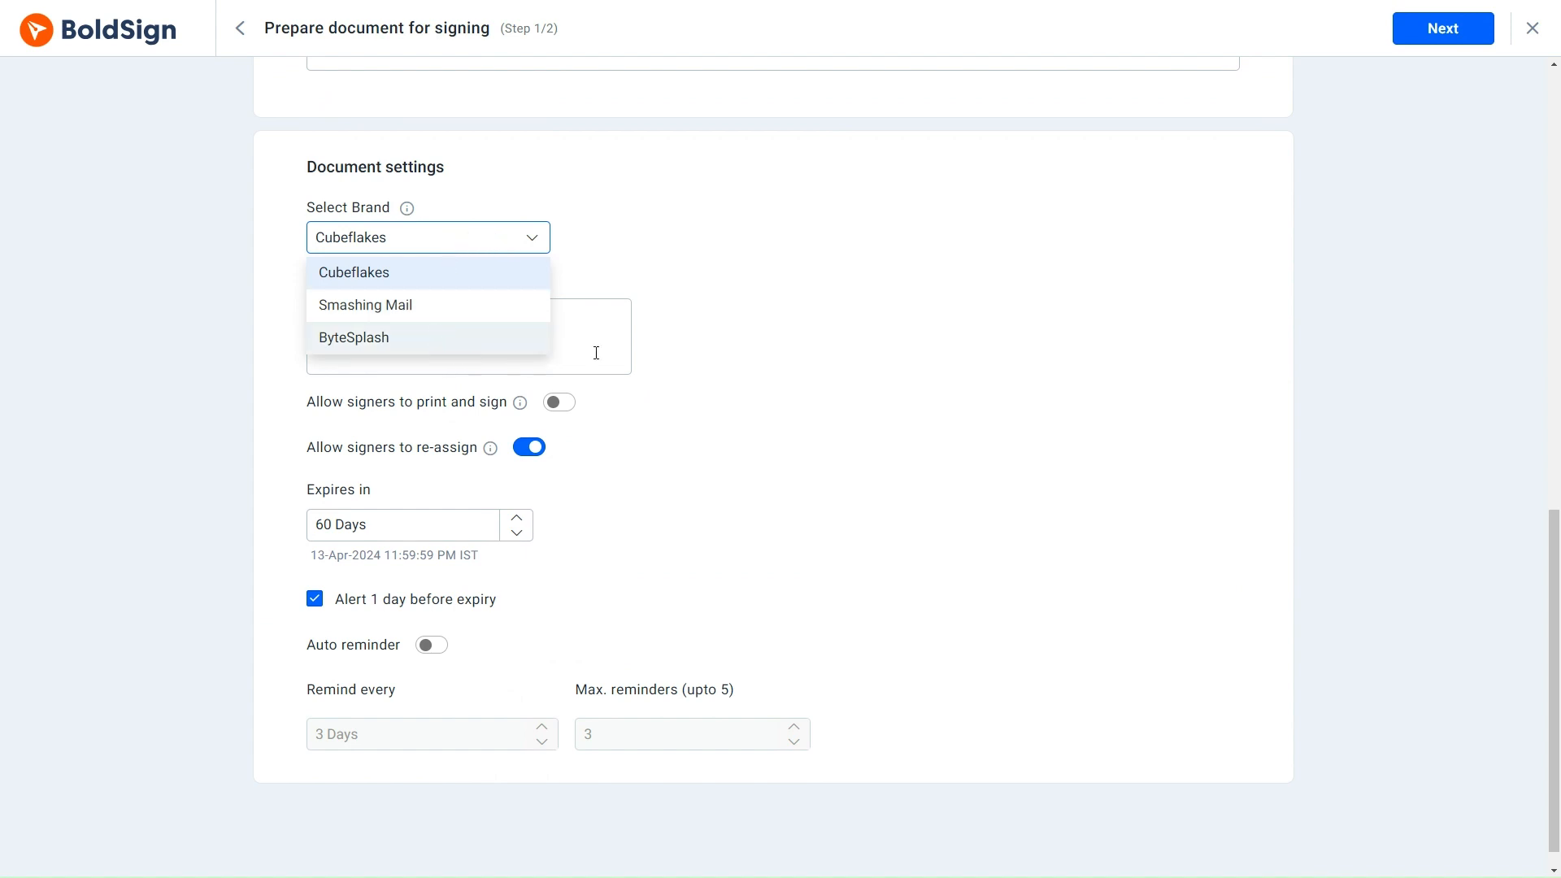
{"action": "left_click", "coordinate": [708, 339]}
{"action": "left_click", "coordinate": [533, 244]}
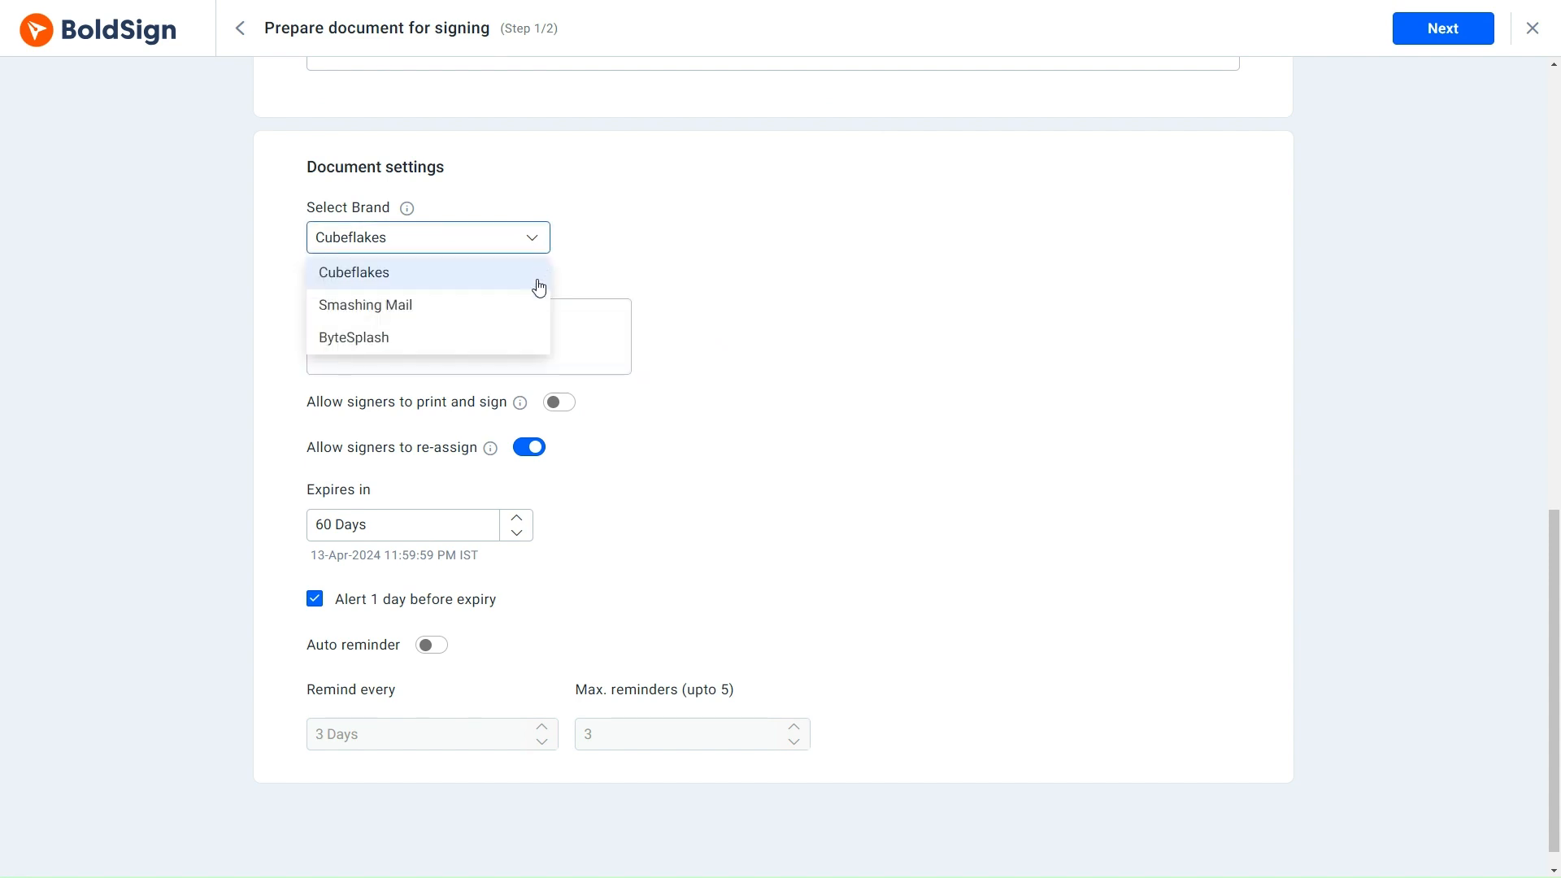
{"action": "left_click", "coordinate": [470, 341]}
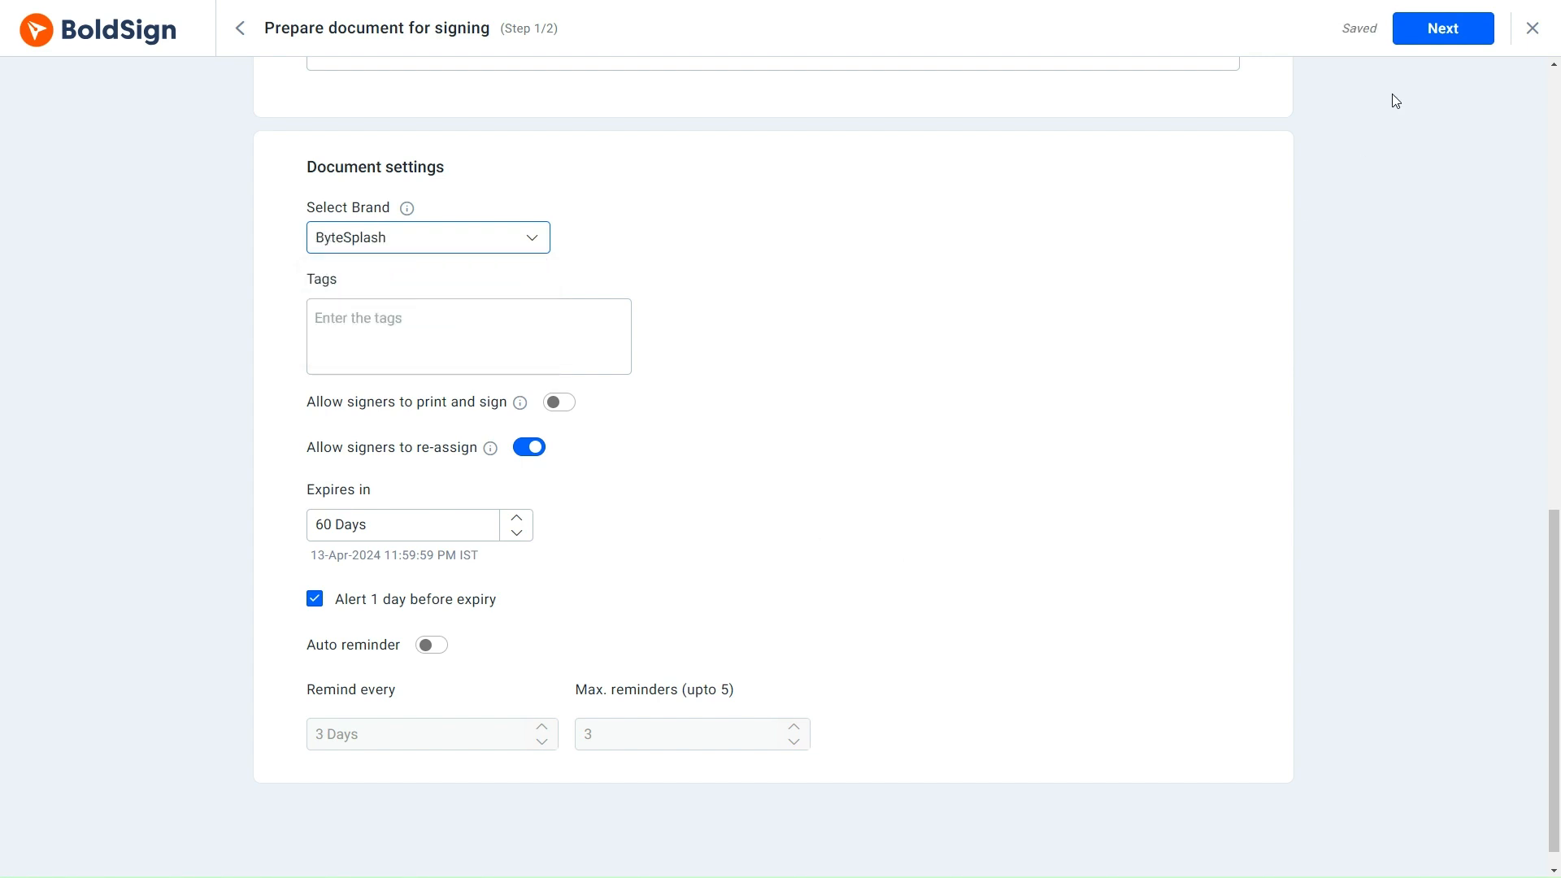
Proceed to field configuration and place a Signature field on the Signature line and a Date signed field on the Date Signed line
{"action": "left_click", "coordinate": [1421, 31]}
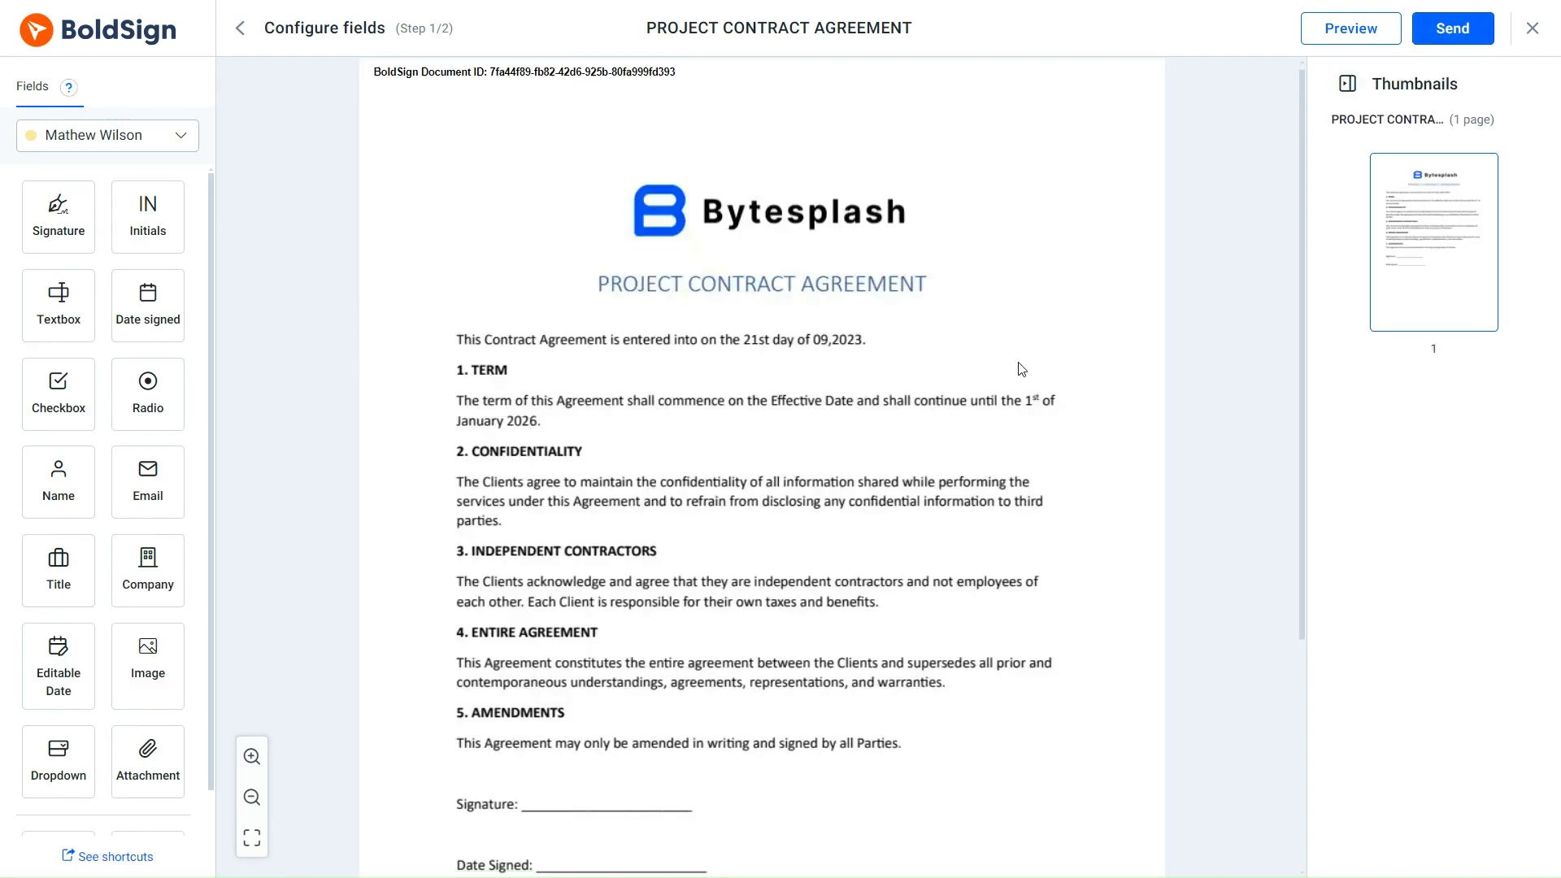
{"action": "scroll", "coordinate": [1021, 366], "scroll_direction": "down", "scroll_amount": 4}
{"action": "mouse_move", "coordinate": [39, 229]}
{"action": "left_mouse_down"}
{"action": "mouse_move", "coordinate": [641, 445]}
{"action": "mouse_move", "coordinate": [592, 465]}
{"action": "left_mouse_up"}
{"action": "mouse_move", "coordinate": [140, 304]}
{"action": "left_mouse_down"}
{"action": "mouse_move", "coordinate": [615, 520]}
{"action": "mouse_move", "coordinate": [615, 535]}
{"action": "left_mouse_up"}
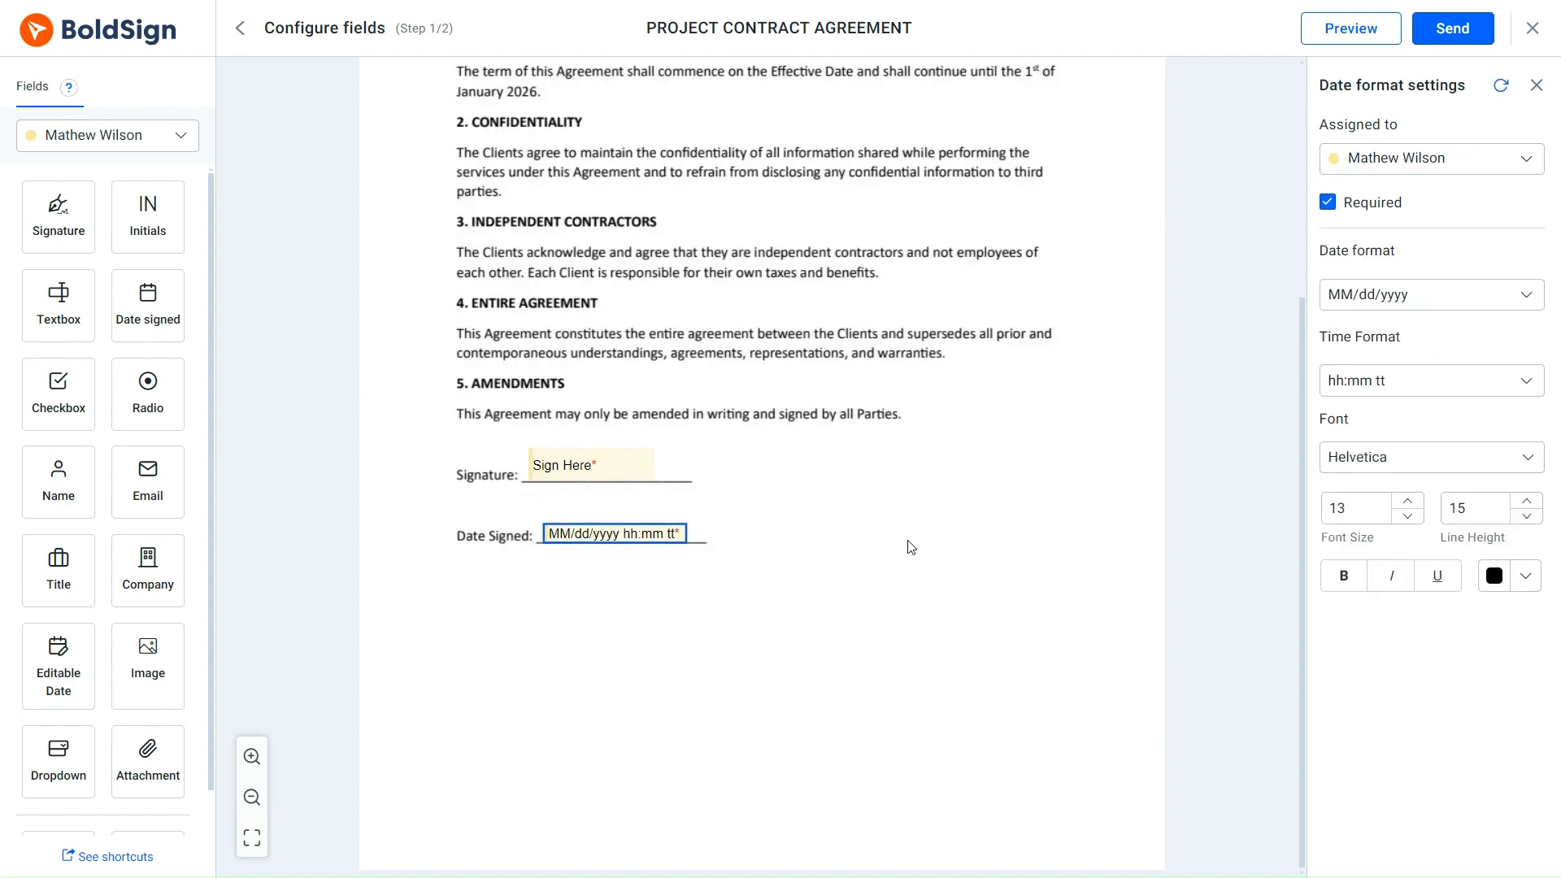
Send the project contract agreement to the recipient for signing and confirm the sending
{"action": "scroll", "coordinate": [908, 546], "scroll_direction": "up", "scroll_amount": 4}
{"action": "left_click", "coordinate": [1456, 31]}
{"action": "left_click", "coordinate": [969, 543]}
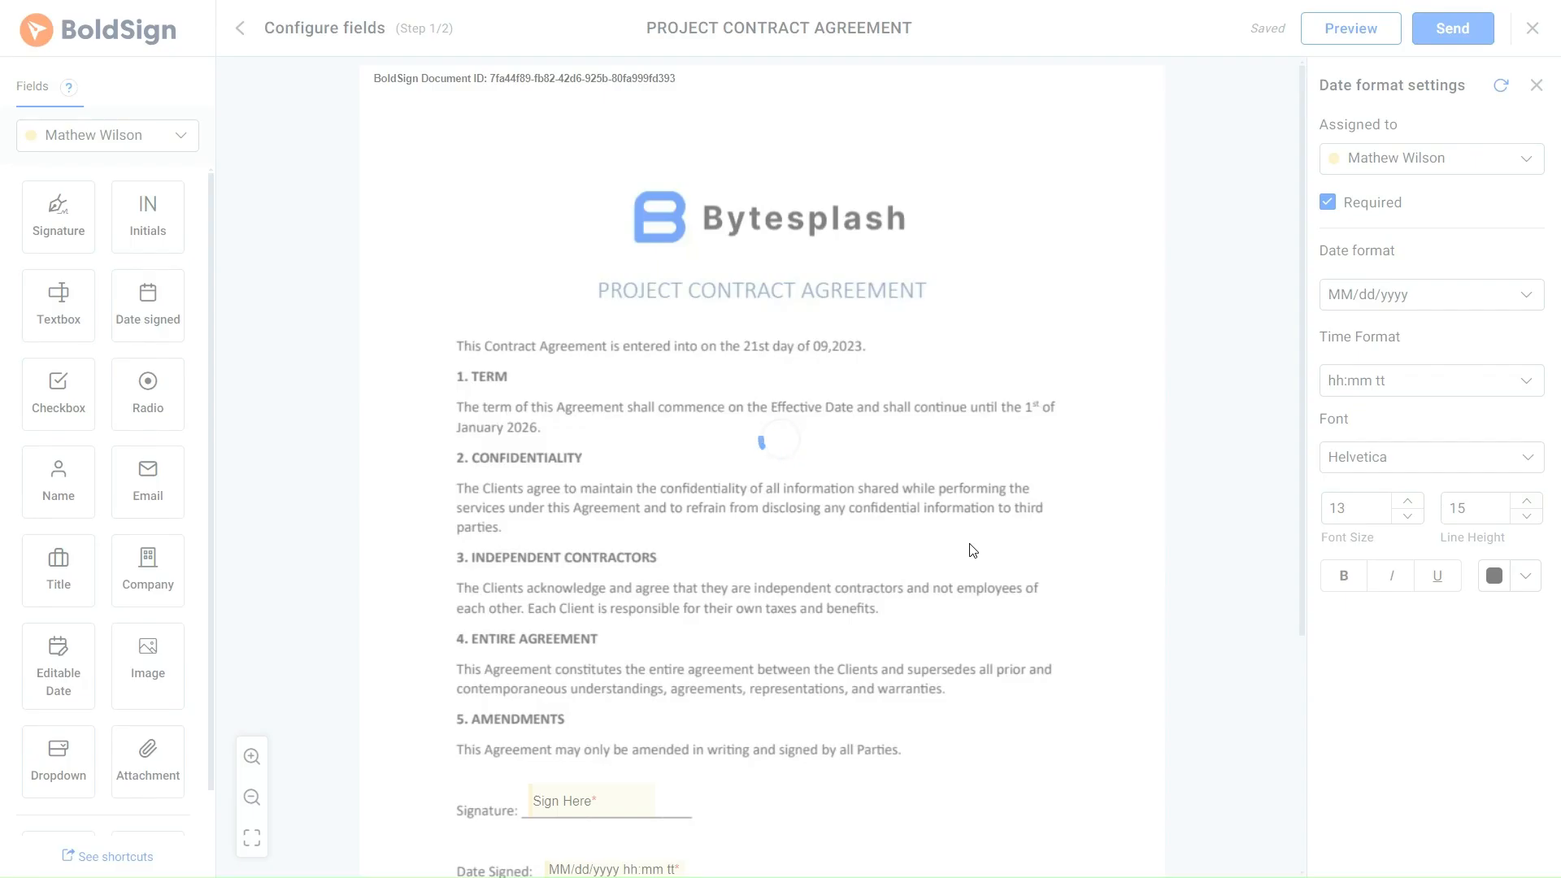